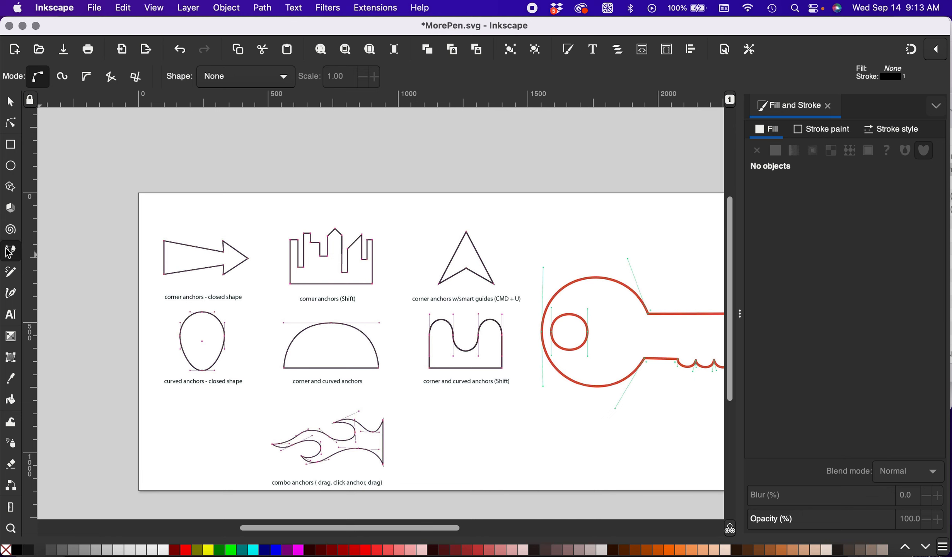
Step: Show the stroke style settings in the Fill and Stroke dialog
{"action": "key", "text": "plus"}
{"action": "key", "text": "plus"}
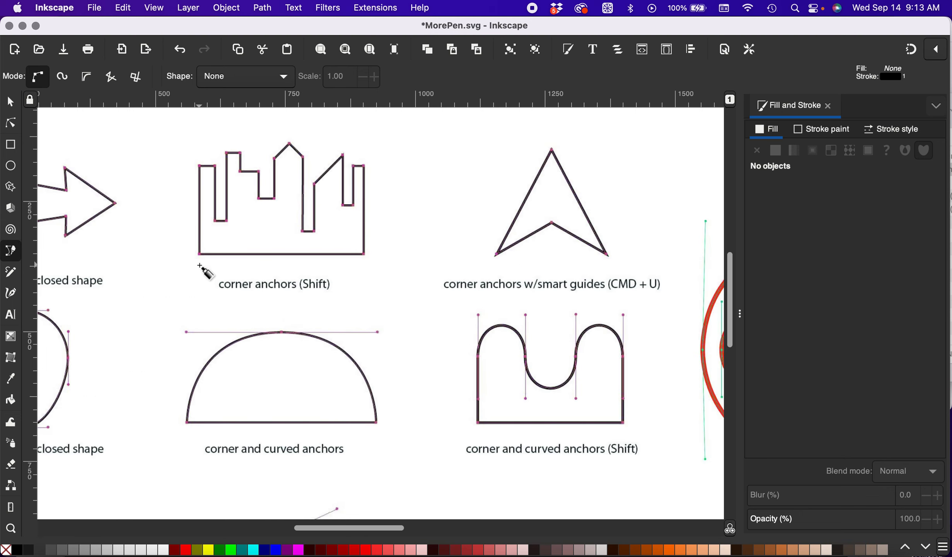
{"action": "scroll", "coordinate": [200, 266], "scroll_direction": "left", "scroll_amount": 5}
{"action": "scroll", "coordinate": [200, 266], "scroll_direction": "down", "scroll_amount": 1}
{"action": "scroll", "coordinate": [200, 266], "scroll_direction": "left", "scroll_amount": 5}
{"action": "scroll", "coordinate": [199, 265], "scroll_direction": "up", "scroll_amount": 1}
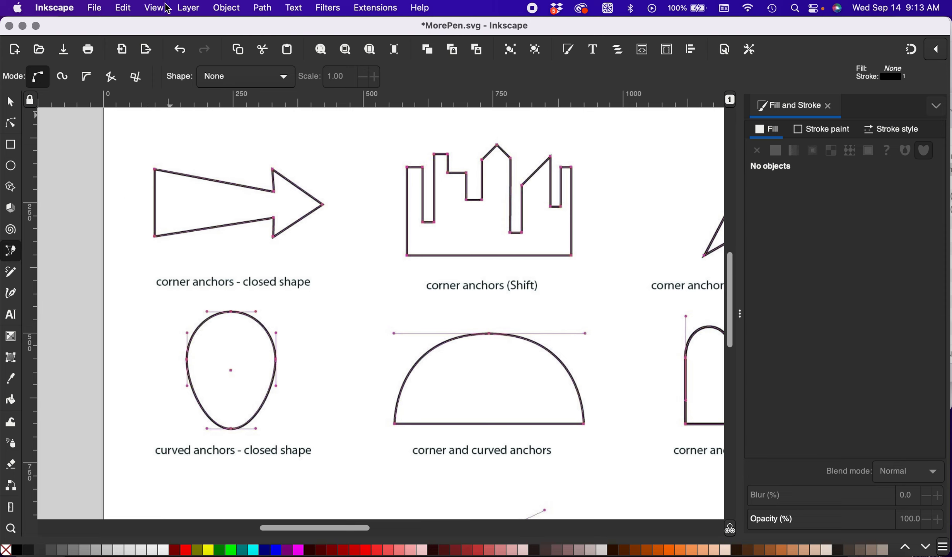
{"action": "left_click", "coordinate": [226, 8]}
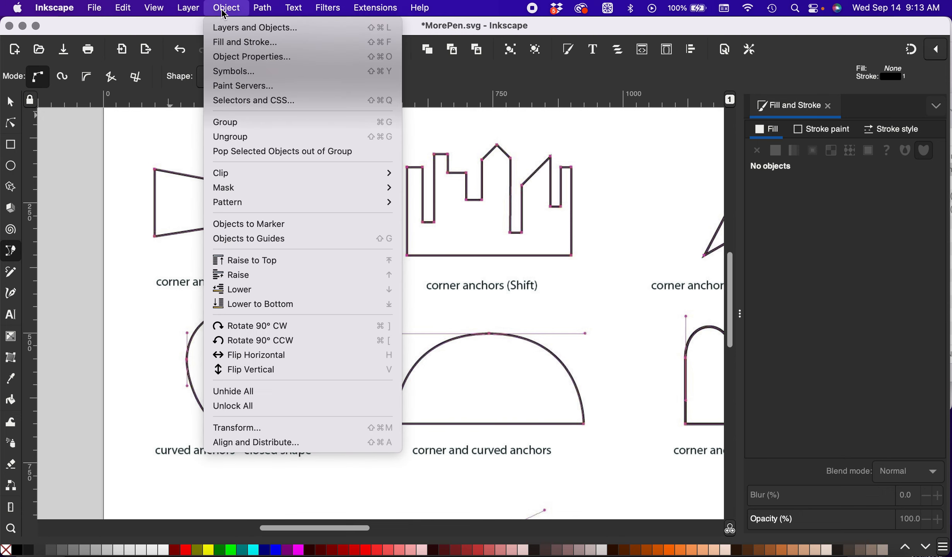
{"action": "left_click", "coordinate": [230, 40]}
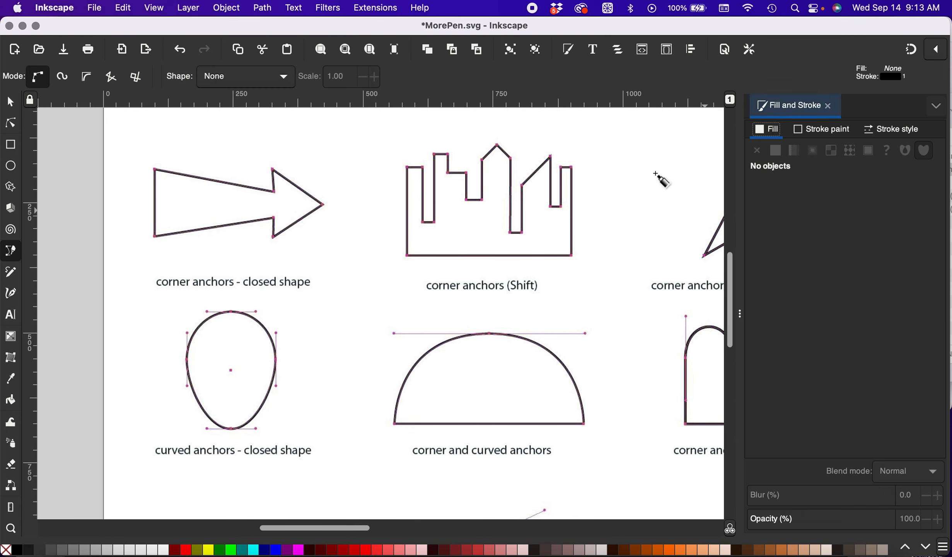
{"action": "left_click", "coordinate": [893, 131]}
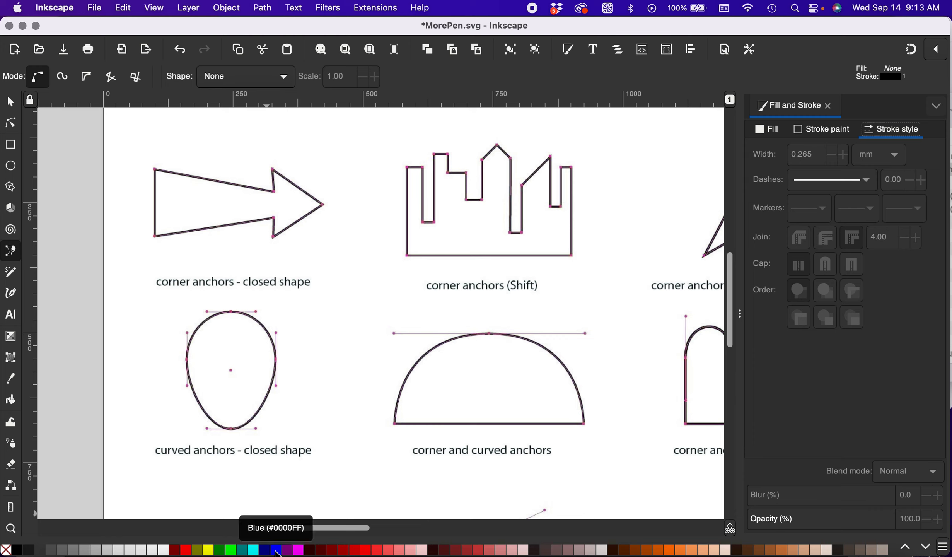
Step: Trace the arrow labelled "corner anchors - closed shape" with the Pen tool, using corner anchors only and closing the path at its start
{"action": "left_click", "coordinate": [156, 170]}
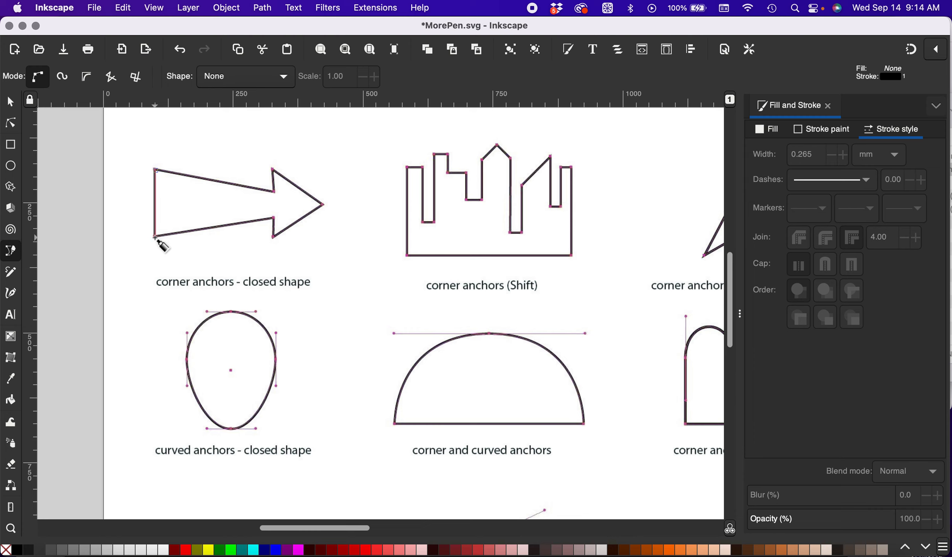
{"action": "left_click", "coordinate": [155, 237]}
{"action": "left_click", "coordinate": [275, 237]}
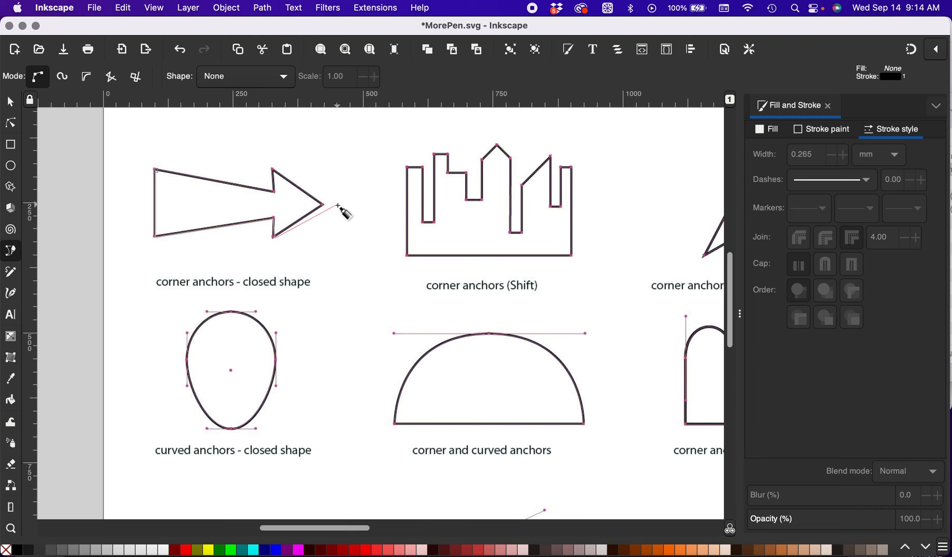
{"action": "left_click", "coordinate": [323, 204]}
{"action": "left_click", "coordinate": [271, 169]}
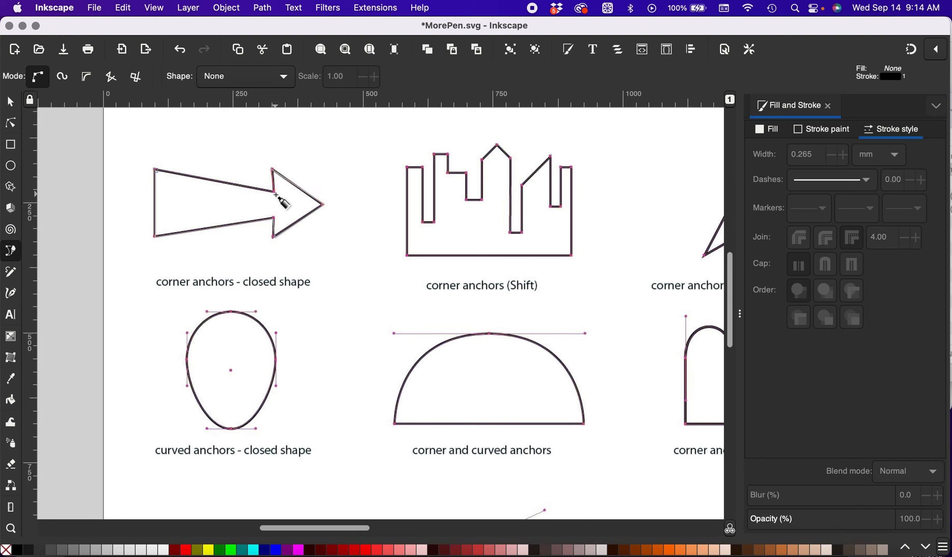
{"action": "left_click", "coordinate": [155, 169]}
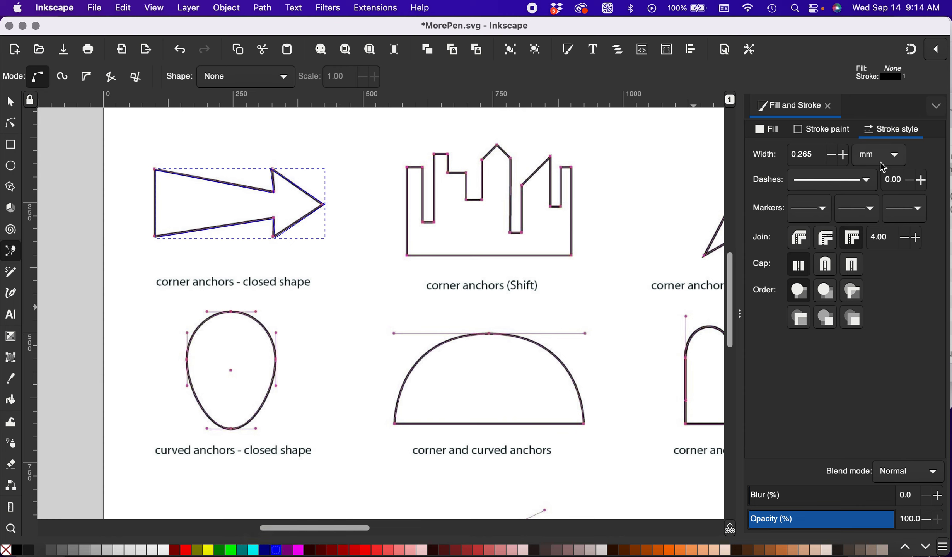
Step: Give the traced arrow a blue stroke with a width of 1.765 mm
{"action": "left_click", "coordinate": [845, 156]}
{"action": "left_click", "coordinate": [845, 157]}
{"action": "left_click", "coordinate": [845, 157]}
{"action": "left_click", "coordinate": [845, 157]}
{"action": "left_click", "coordinate": [845, 156]}
{"action": "left_click", "coordinate": [845, 157]}
{"action": "left_click", "coordinate": [845, 156]}
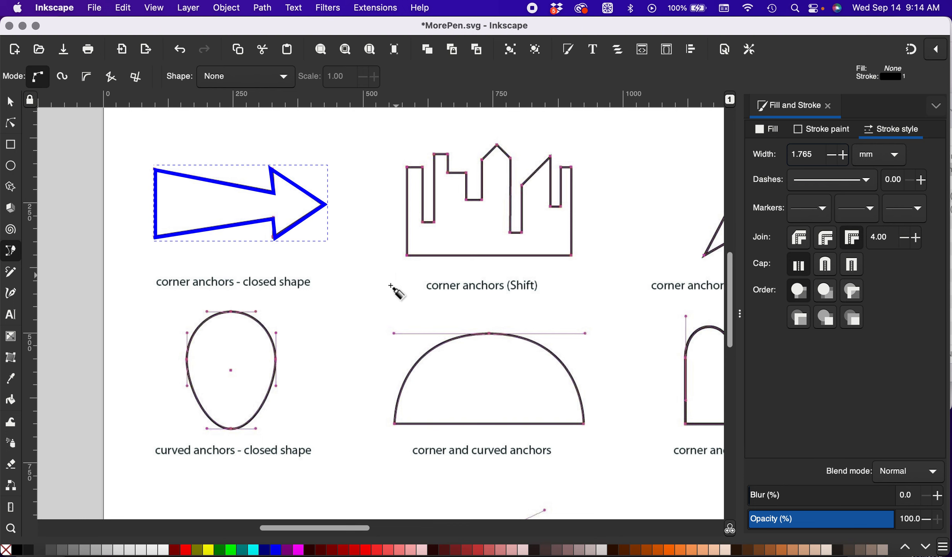
Step: Trace the egg labelled "curved anchors - closed shape" as a closed path with four smooth anchors and fill it with blue
{"action": "scroll", "coordinate": [330, 325], "scroll_direction": "right", "scroll_amount": 10}
{"action": "scroll", "coordinate": [447, 287], "scroll_direction": "right", "scroll_amount": 8}
{"action": "scroll", "coordinate": [521, 277], "scroll_direction": "left", "scroll_amount": 1}
{"action": "scroll", "coordinate": [520, 277], "scroll_direction": "left", "scroll_amount": 15}
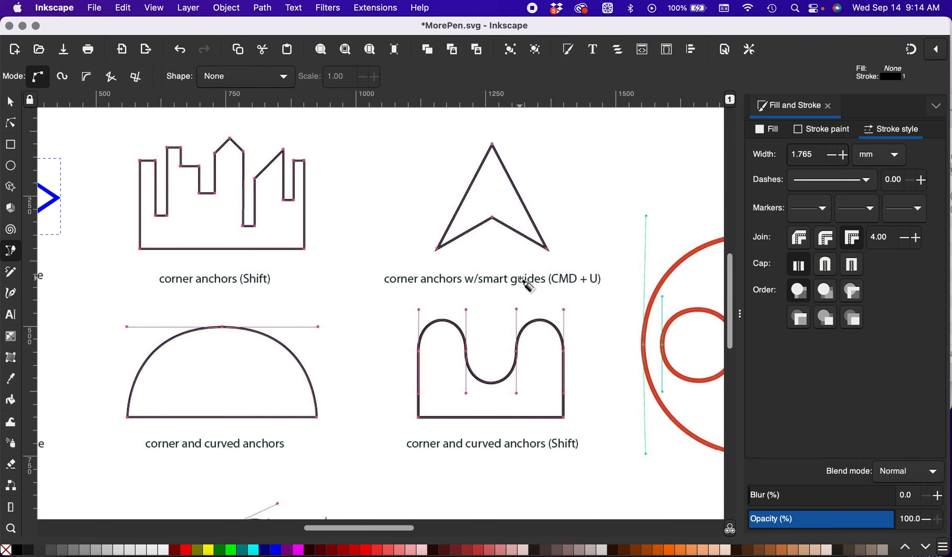
{"action": "scroll", "coordinate": [521, 277], "scroll_direction": "down", "scroll_amount": 4}
{"action": "scroll", "coordinate": [521, 279], "scroll_direction": "right", "scroll_amount": 4}
{"action": "scroll", "coordinate": [521, 278], "scroll_direction": "right", "scroll_amount": 10}
{"action": "scroll", "coordinate": [521, 279], "scroll_direction": "up", "scroll_amount": 4}
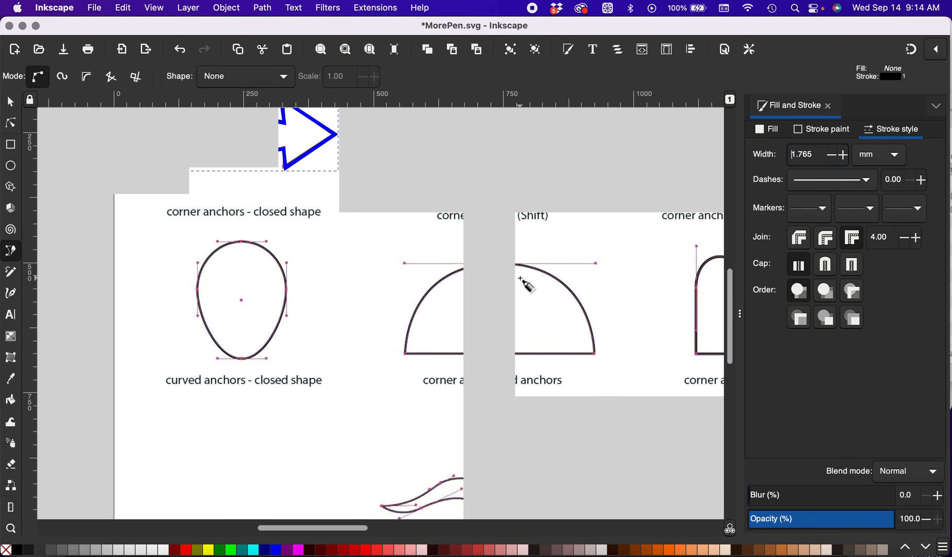
{"action": "scroll", "coordinate": [523, 278], "scroll_direction": "down", "scroll_amount": 1}
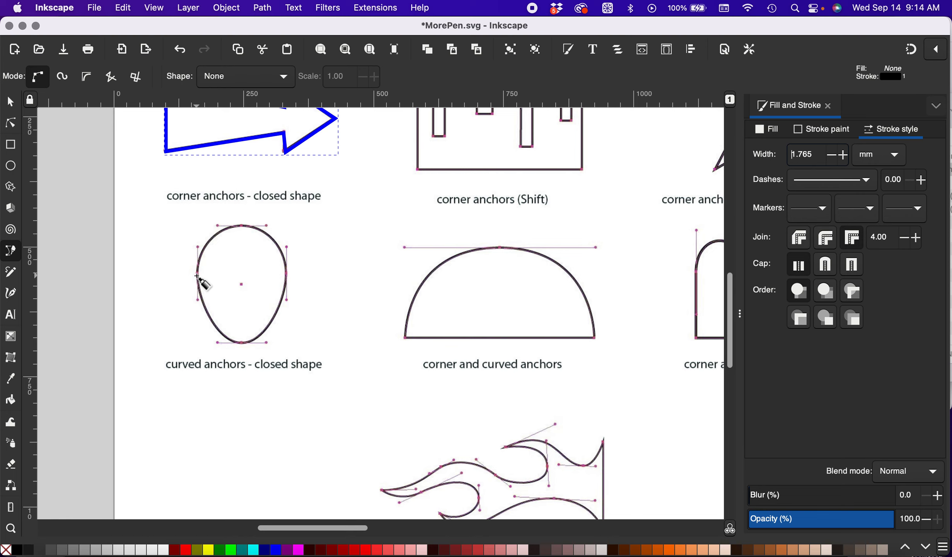
{"action": "left_click", "coordinate": [241, 226]}
{"action": "left_click_drag", "start_coordinate": [241, 226], "coordinate": [266, 226]}
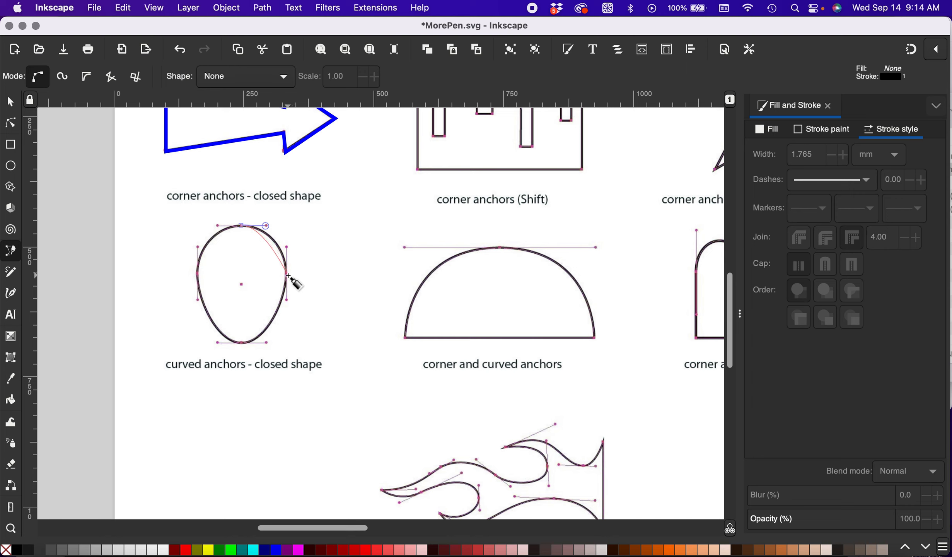
{"action": "left_click_drag", "start_coordinate": [287, 275], "coordinate": [288, 301]}
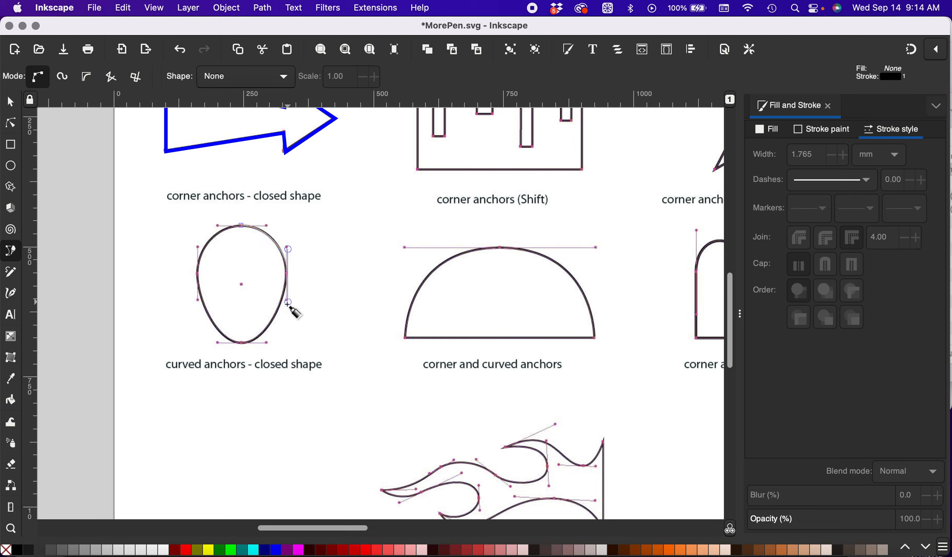
{"action": "left_click_drag", "start_coordinate": [242, 345], "coordinate": [218, 344]}
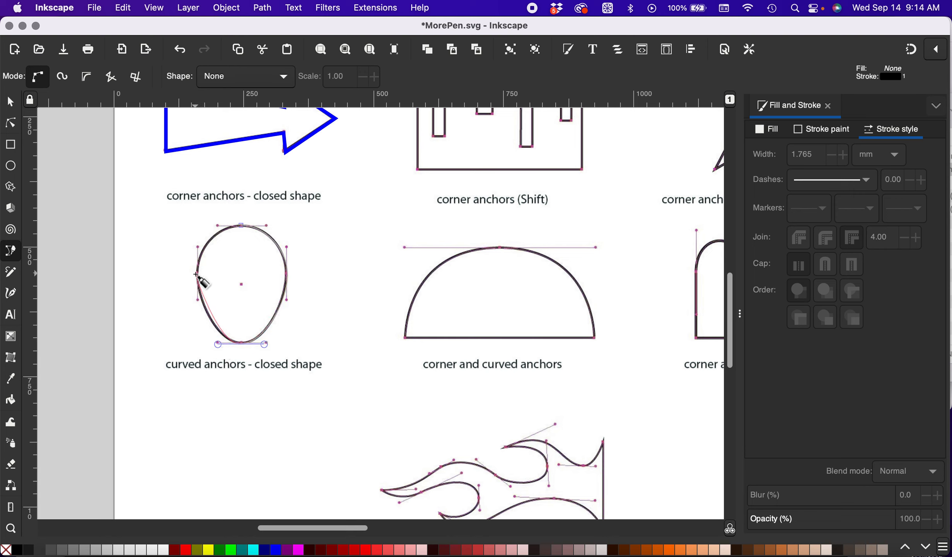
{"action": "left_click_drag", "start_coordinate": [197, 273], "coordinate": [199, 246]}
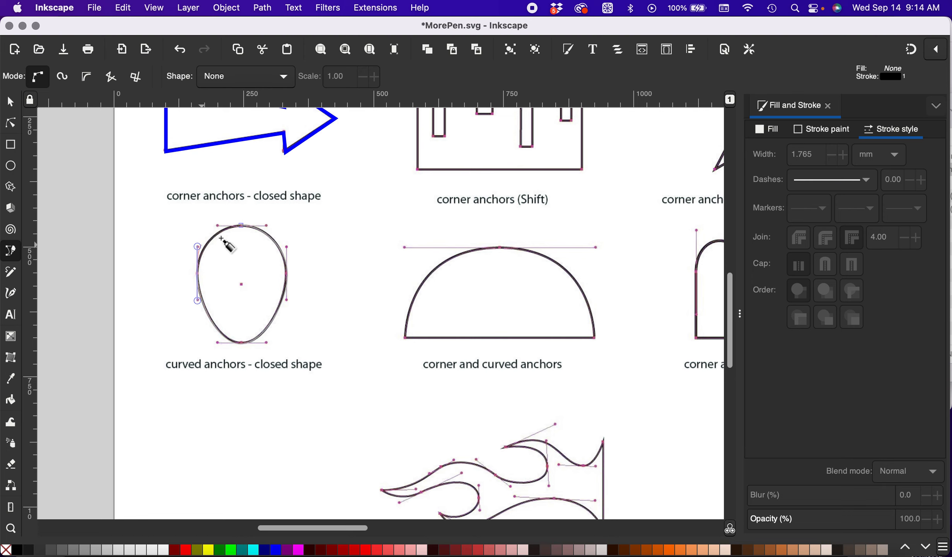
{"action": "scroll", "coordinate": [240, 231], "scroll_direction": "up", "scroll_amount": 2}
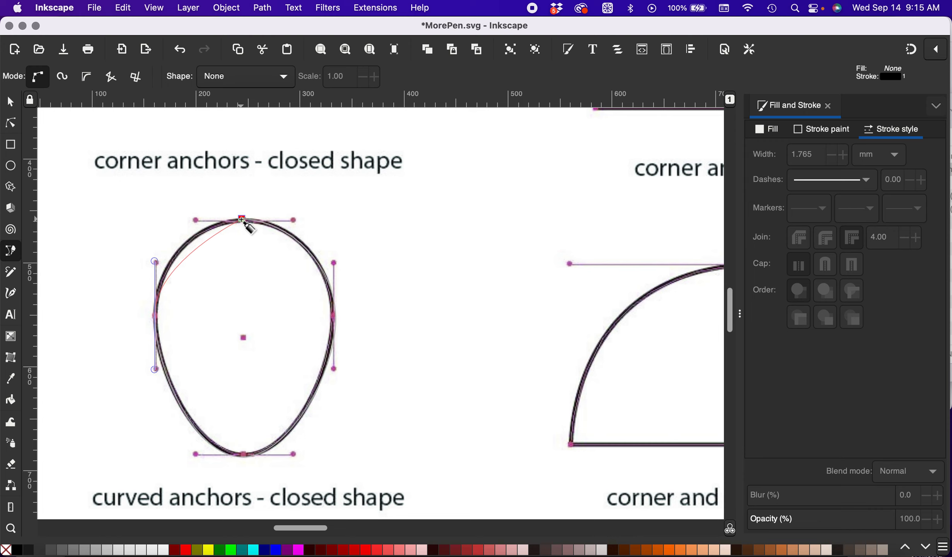
{"action": "left_click_drag", "start_coordinate": [241, 219], "coordinate": [294, 220]}
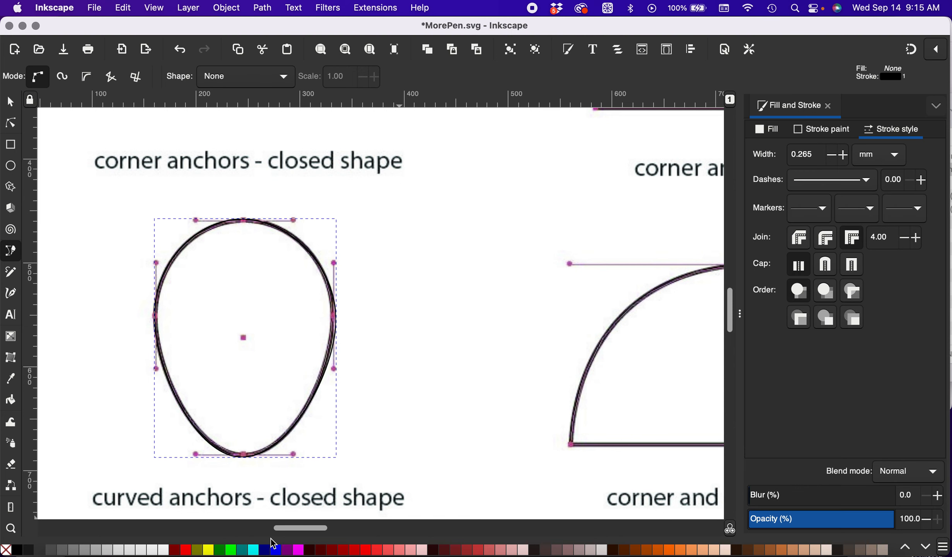
{"action": "left_click", "coordinate": [276, 551]}
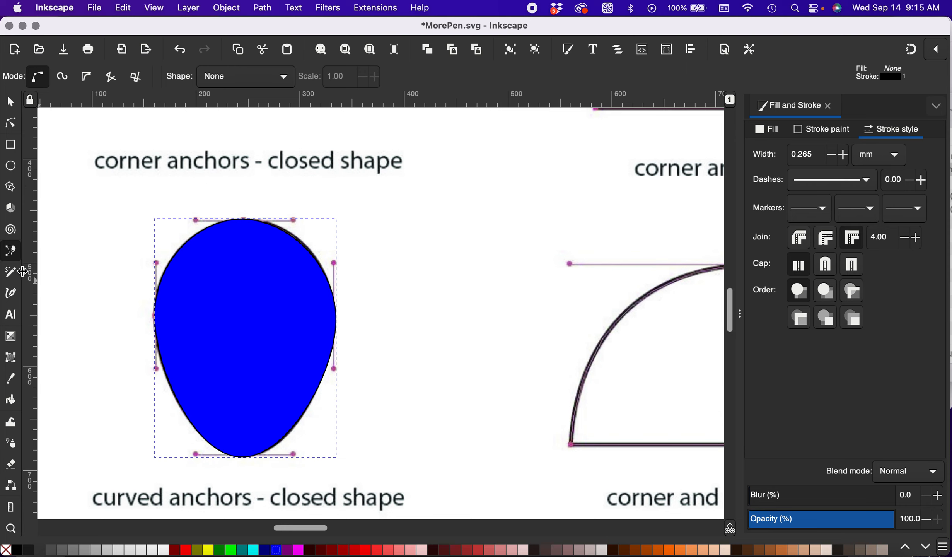
Step: Move the blue egg's top node slightly right to X 249.246 px and lengthen that node's right handle a little
{"action": "left_click", "coordinate": [10, 130]}
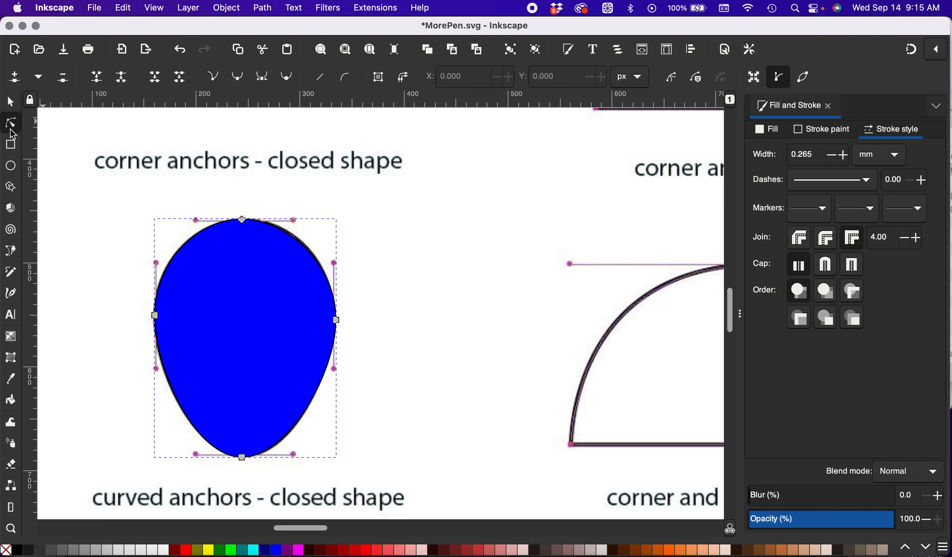
{"action": "left_click", "coordinate": [247, 223]}
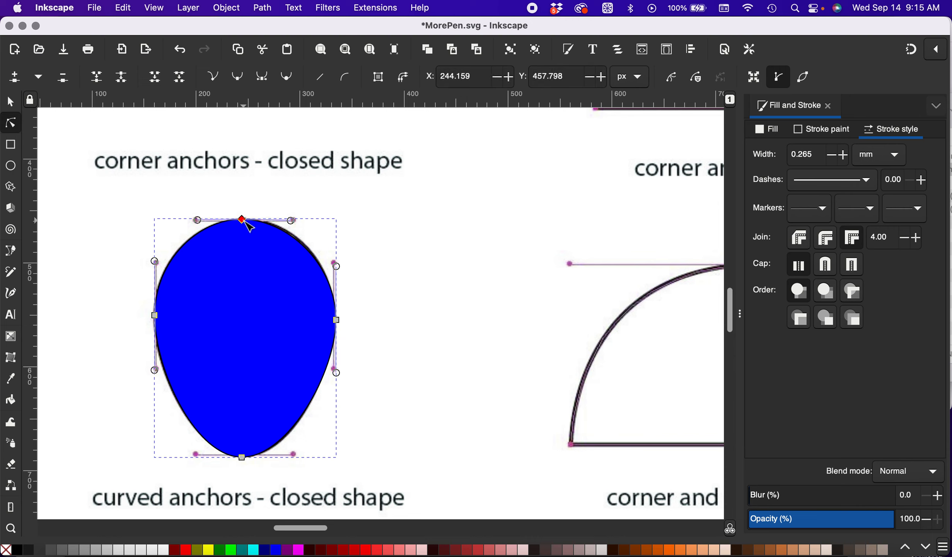
{"action": "left_click_drag", "start_coordinate": [247, 223], "coordinate": [249, 221]}
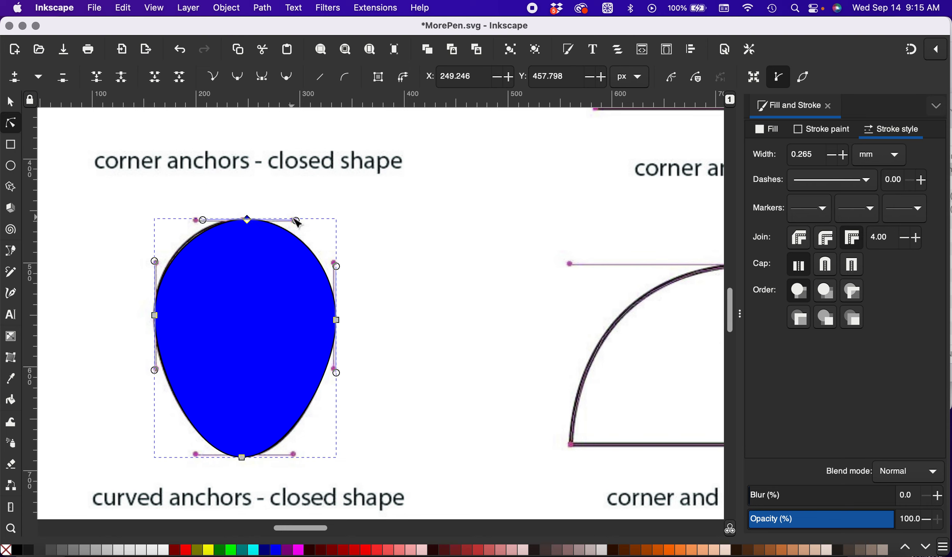
{"action": "left_click_drag", "start_coordinate": [300, 220], "coordinate": [301, 219]}
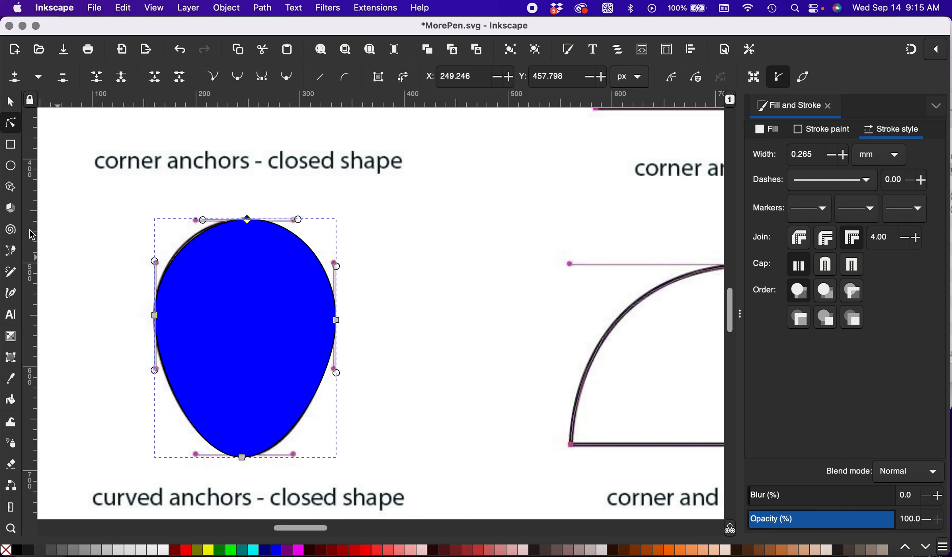
Step: Trace the half dome labelled "corner and curved anchors" as a closed path with a straight base and smooth top anchor, and fill it orange
{"action": "left_click", "coordinate": [16, 257]}
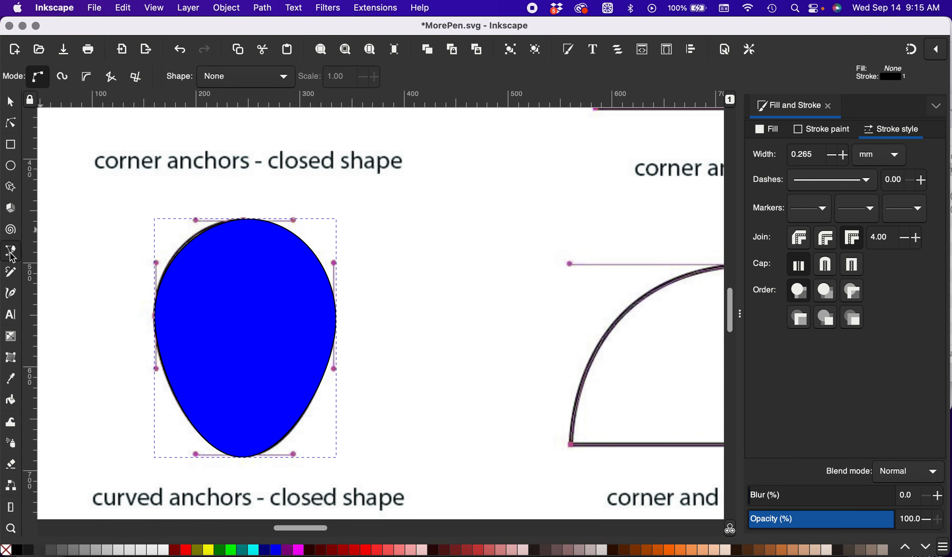
{"action": "scroll", "coordinate": [533, 379], "scroll_direction": "right", "scroll_amount": 10}
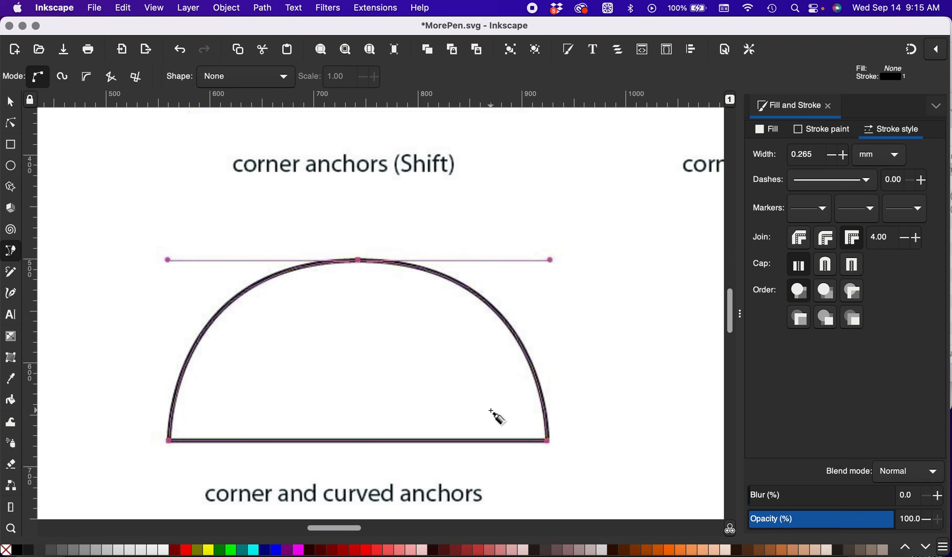
{"action": "left_click", "coordinate": [546, 441]}
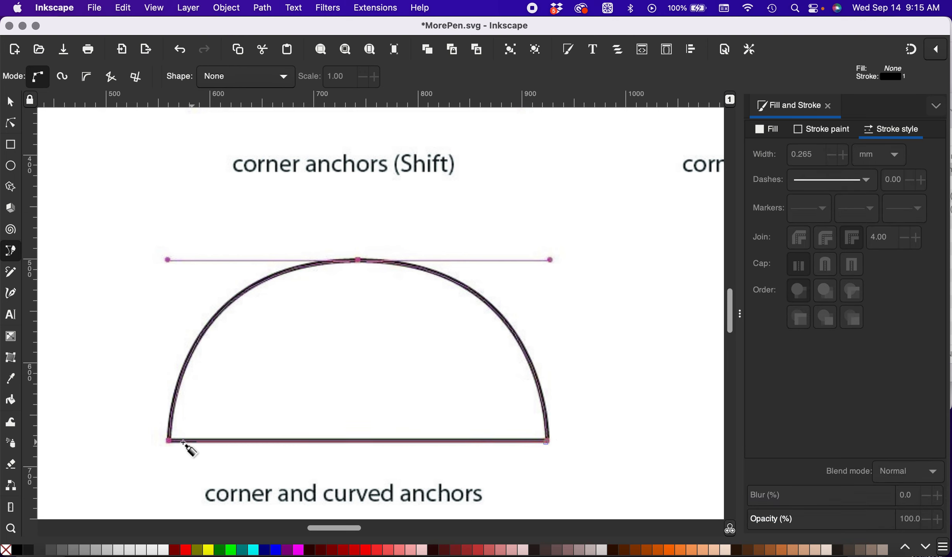
{"action": "left_click", "coordinate": [167, 442]}
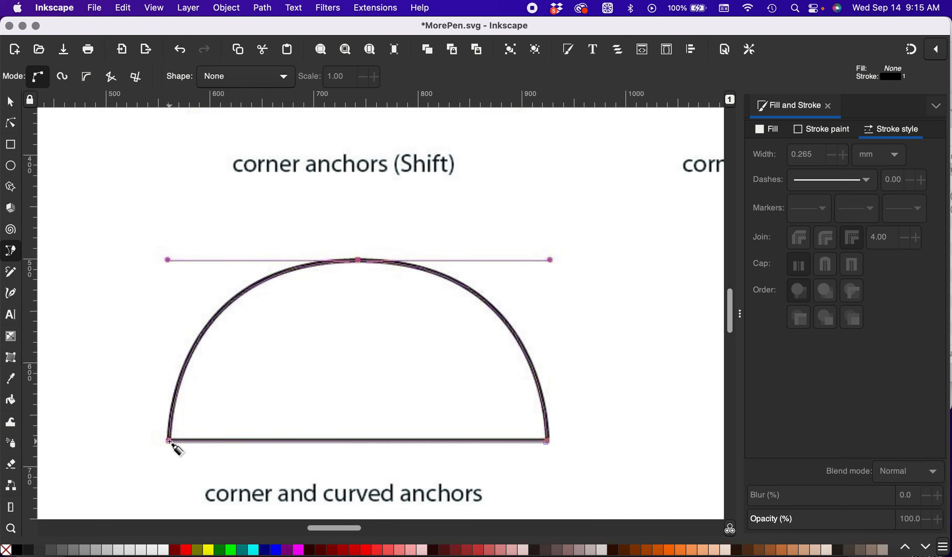
{"action": "left_click_drag", "start_coordinate": [358, 260], "coordinate": [547, 260]}
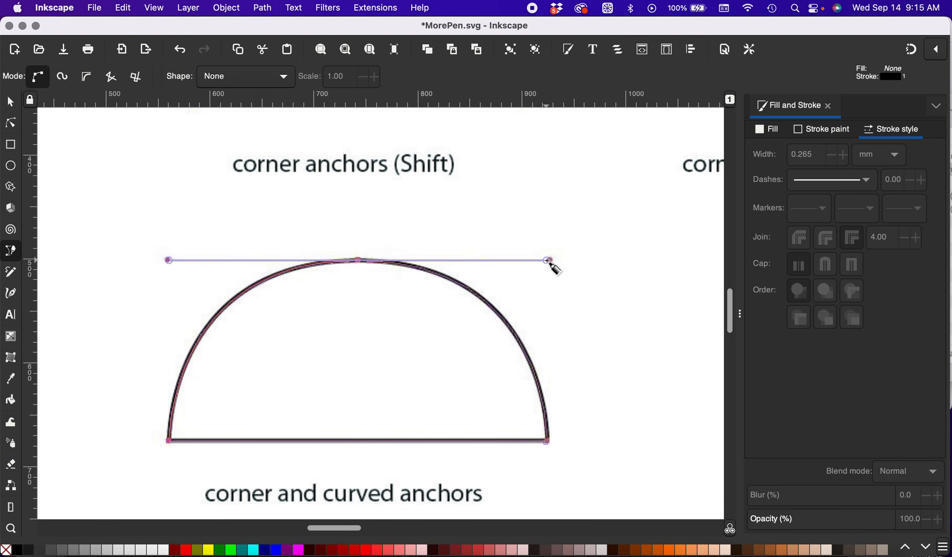
{"action": "left_click", "coordinate": [546, 442]}
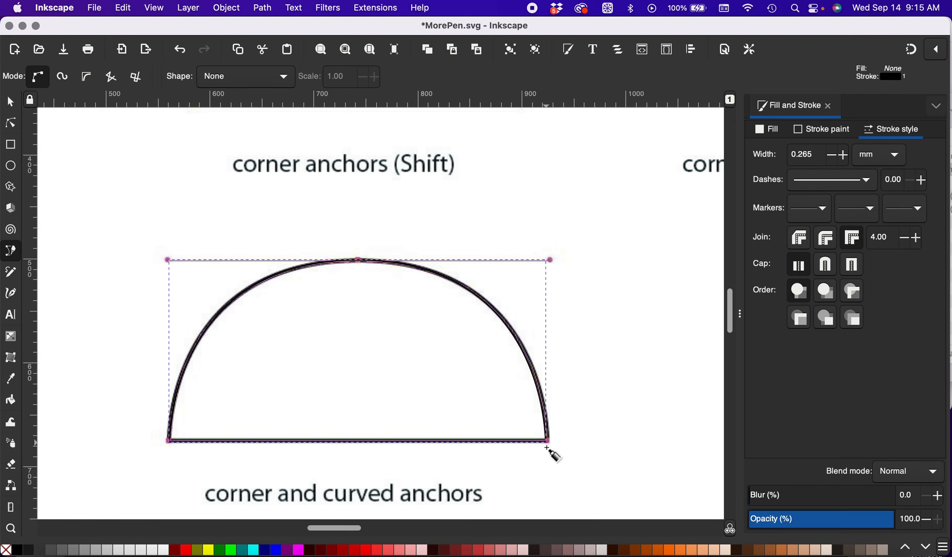
{"action": "left_click", "coordinate": [682, 551]}
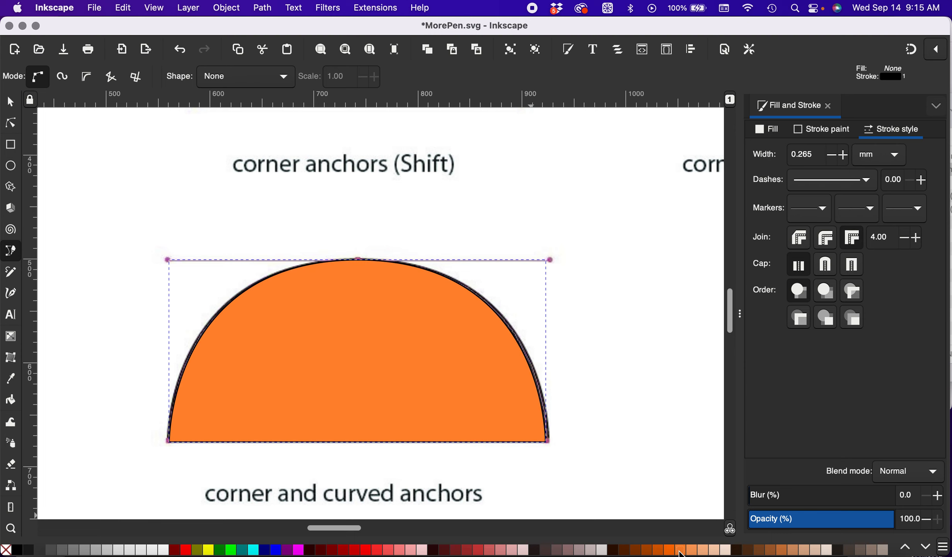
Step: Start tracing the wavy-topped shape labelled "corner and curved anchors (Shift)" with a straight base, a straight left side and a smooth anchor above it
{"action": "scroll", "coordinate": [387, 288], "scroll_direction": "right", "scroll_amount": 3}
{"action": "scroll", "coordinate": [387, 288], "scroll_direction": "right", "scroll_amount": 15}
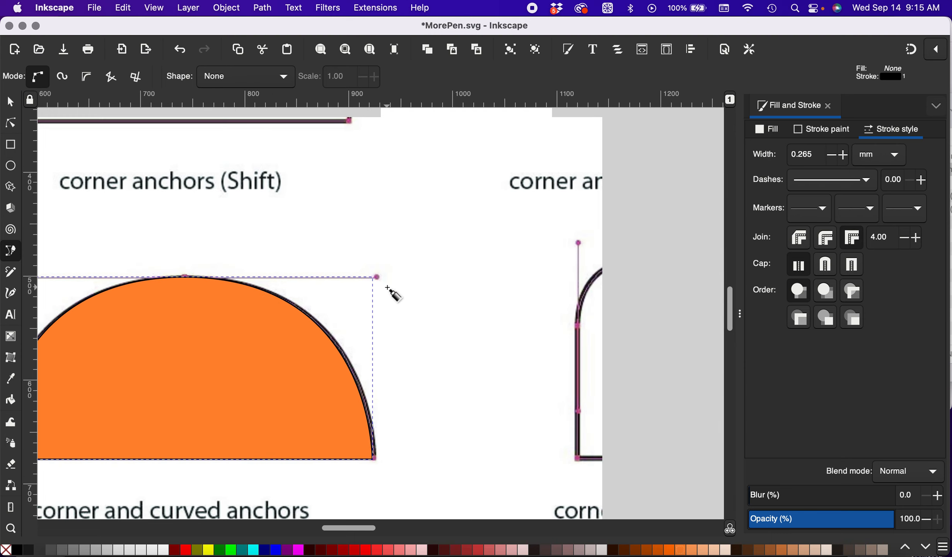
{"action": "scroll", "coordinate": [430, 294], "scroll_direction": "down", "scroll_amount": 2}
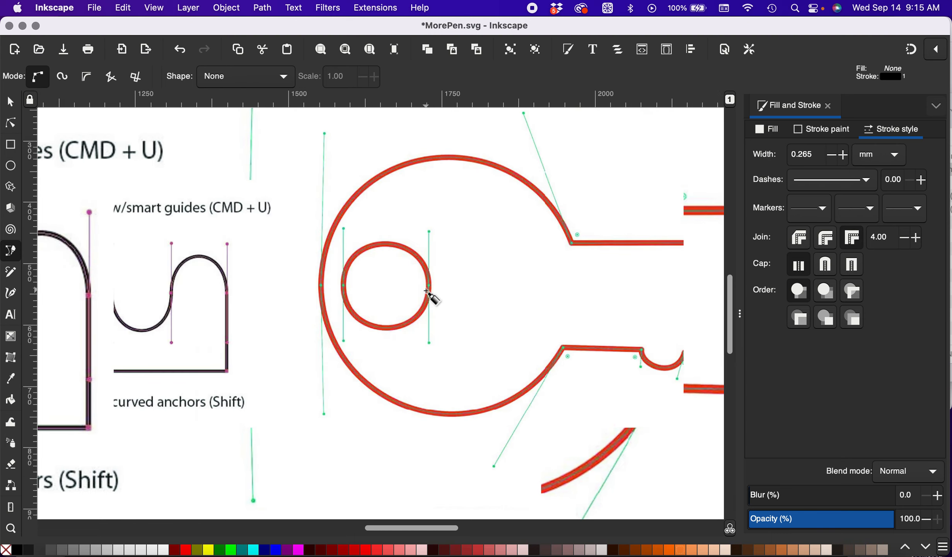
{"action": "scroll", "coordinate": [425, 302], "scroll_direction": "left", "scroll_amount": 15}
{"action": "scroll", "coordinate": [553, 289], "scroll_direction": "right", "scroll_amount": 15}
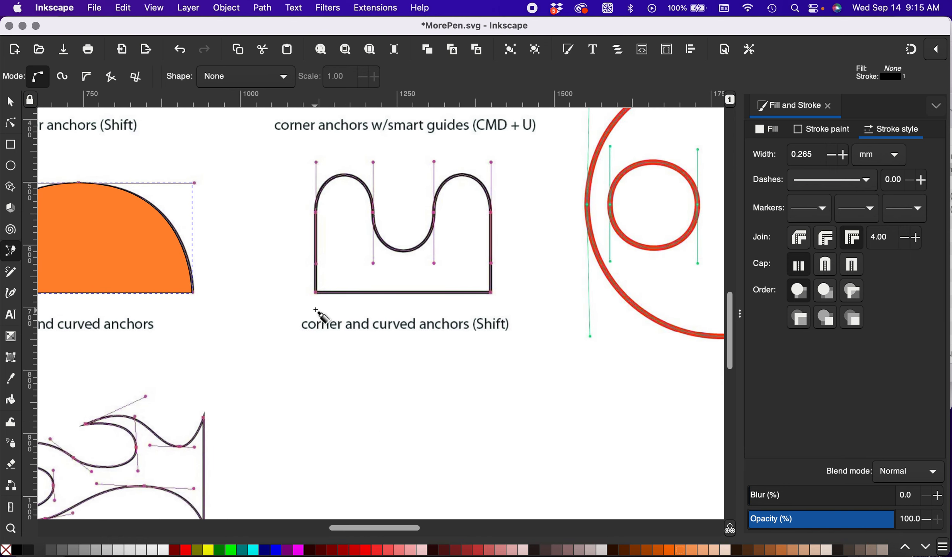
{"action": "left_click", "coordinate": [491, 292]}
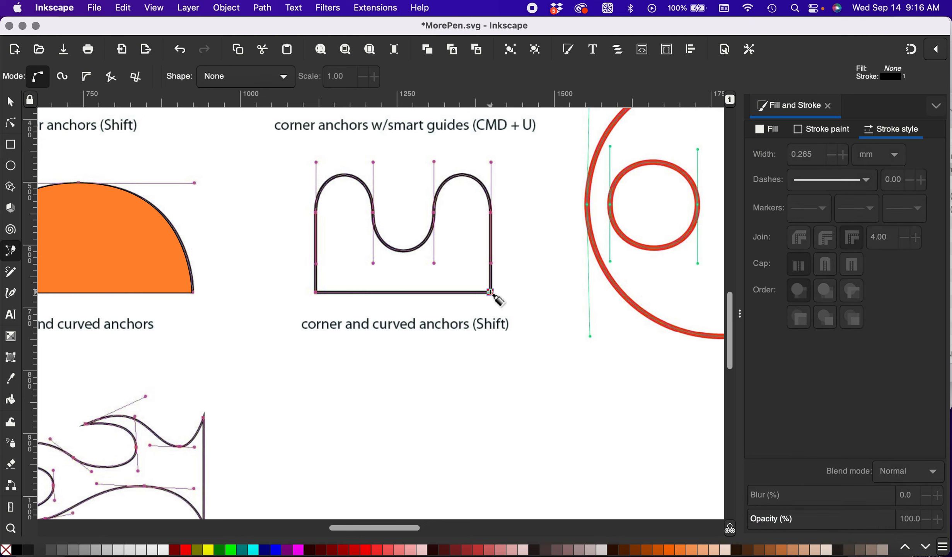
{"action": "left_click", "coordinate": [316, 293]}
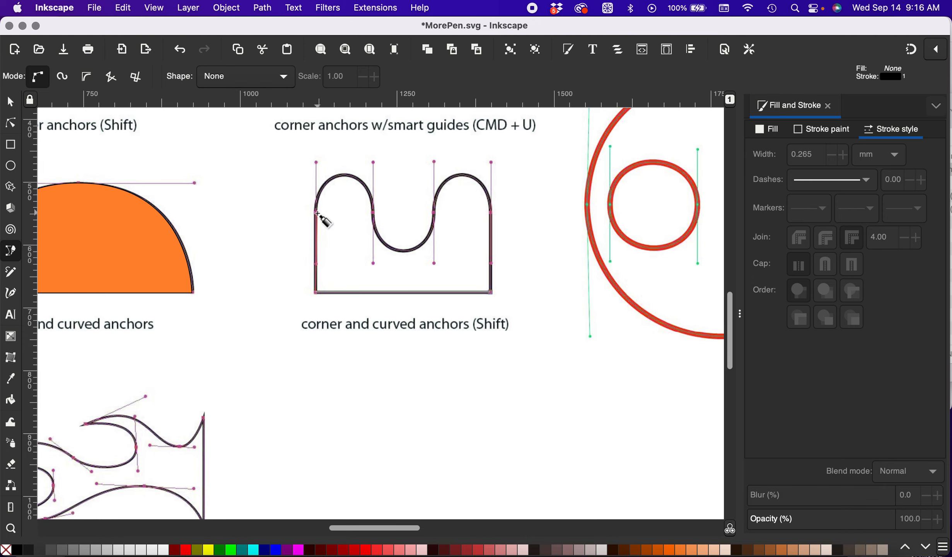
{"action": "scroll", "coordinate": [318, 213], "scroll_direction": "up", "scroll_amount": 2}
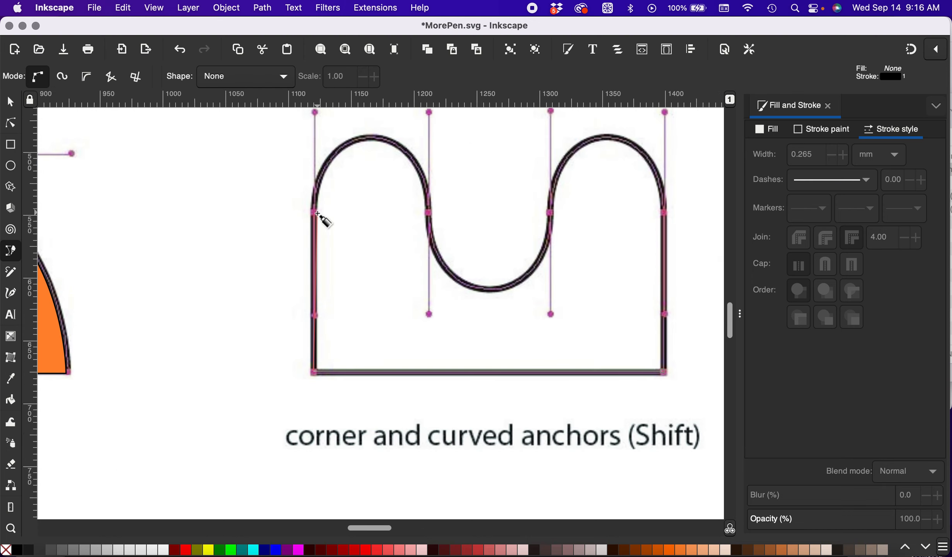
{"action": "left_click_drag", "start_coordinate": [312, 213], "coordinate": [314, 113]}
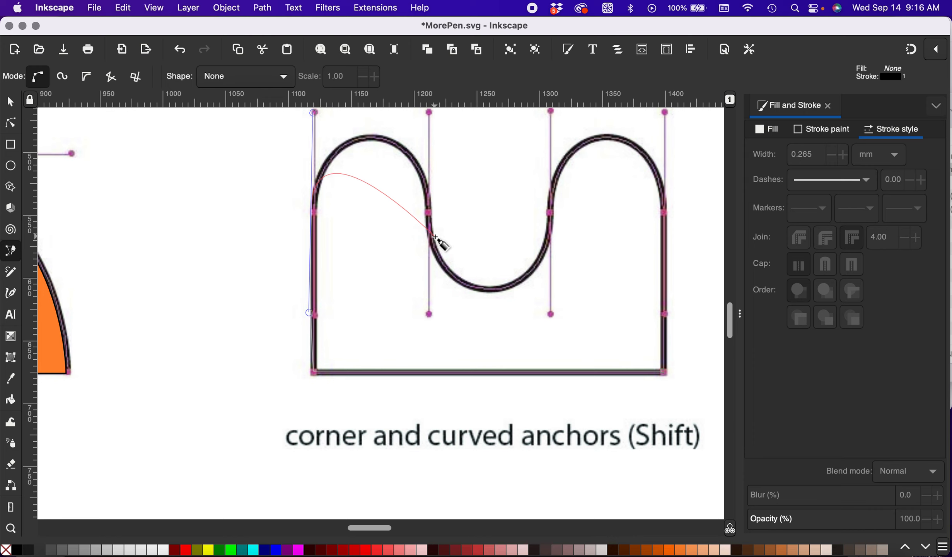
Step: Trace the wavy top with three more smooth anchors, close the path at the lower right corner and fill it red
{"action": "left_click_drag", "start_coordinate": [429, 213], "coordinate": [429, 311]}
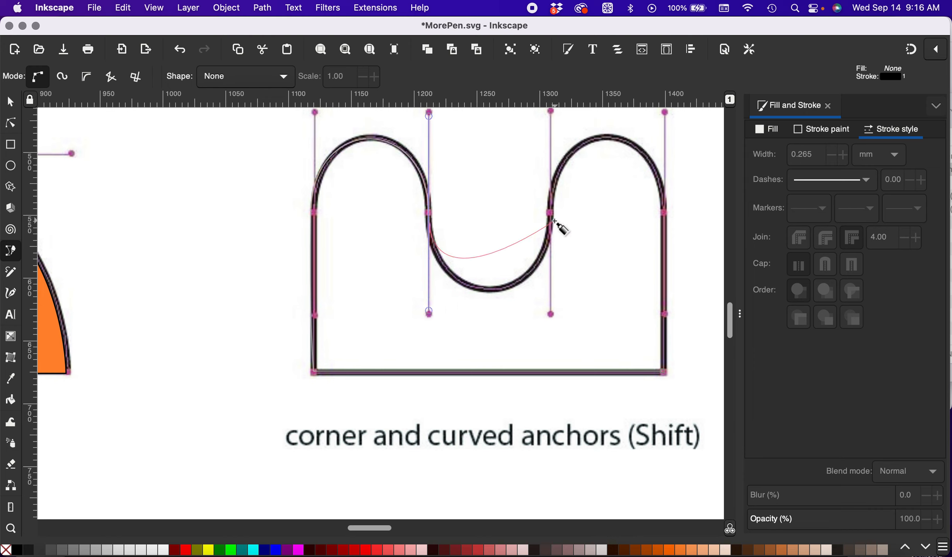
{"action": "left_click_drag", "start_coordinate": [551, 217], "coordinate": [551, 114]}
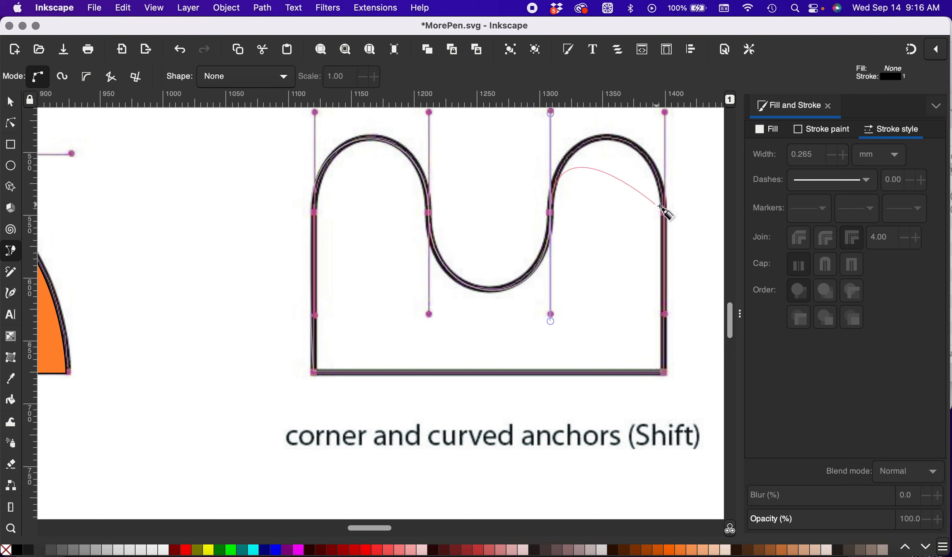
{"action": "left_click_drag", "start_coordinate": [665, 214], "coordinate": [665, 325]}
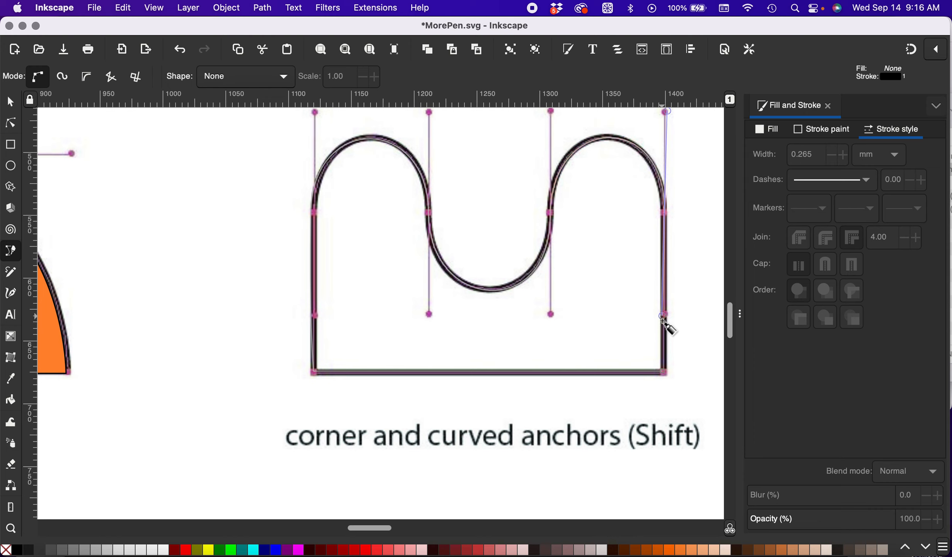
{"action": "left_click", "coordinate": [663, 372]}
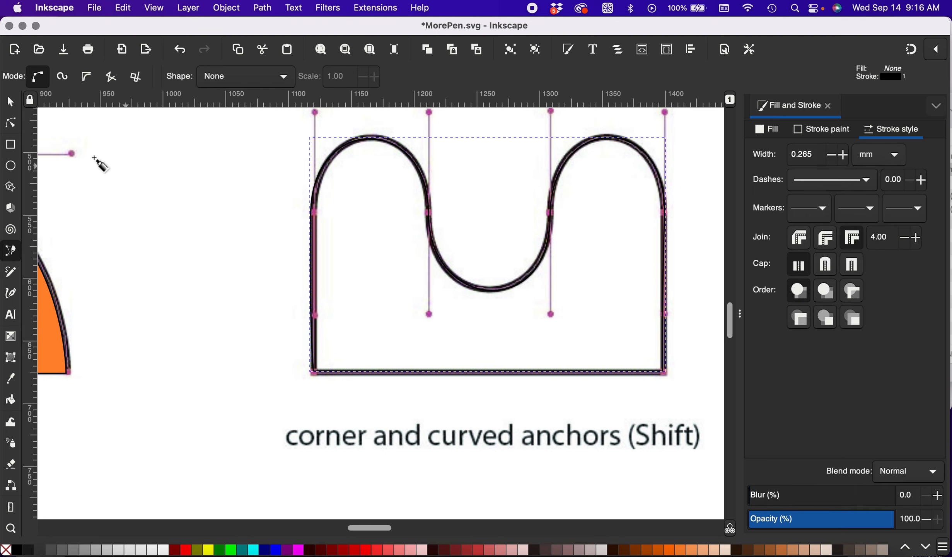
{"action": "left_click", "coordinate": [480, 551]}
Step: Start tracing the key outline at the upper bow-shaft corner and along the shaft's top edge to a smooth anchor before the rounded tip
{"action": "scroll", "coordinate": [542, 281], "scroll_direction": "right", "scroll_amount": 10}
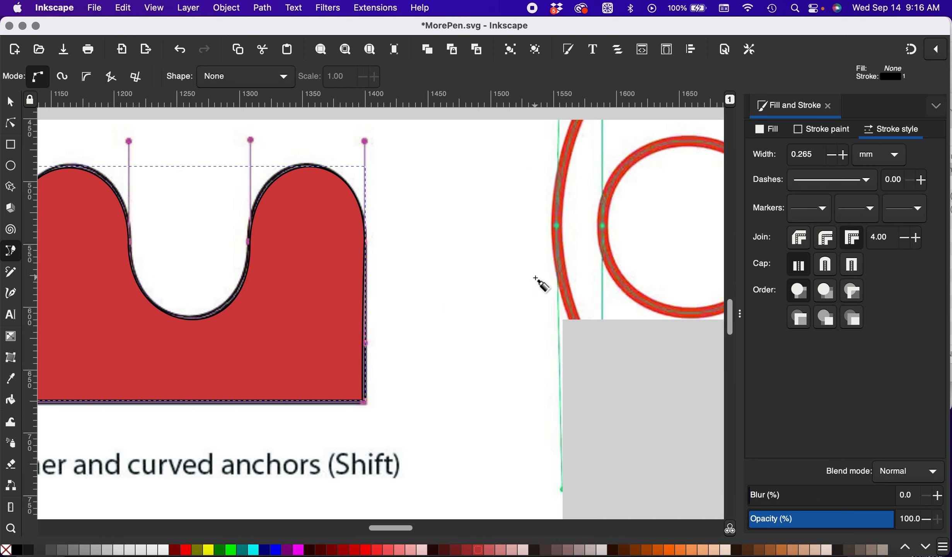
{"action": "scroll", "coordinate": [510, 308], "scroll_direction": "right", "scroll_amount": 15}
{"action": "scroll", "coordinate": [511, 307], "scroll_direction": "right", "scroll_amount": 7}
{"action": "scroll", "coordinate": [510, 307], "scroll_direction": "down", "scroll_amount": 1}
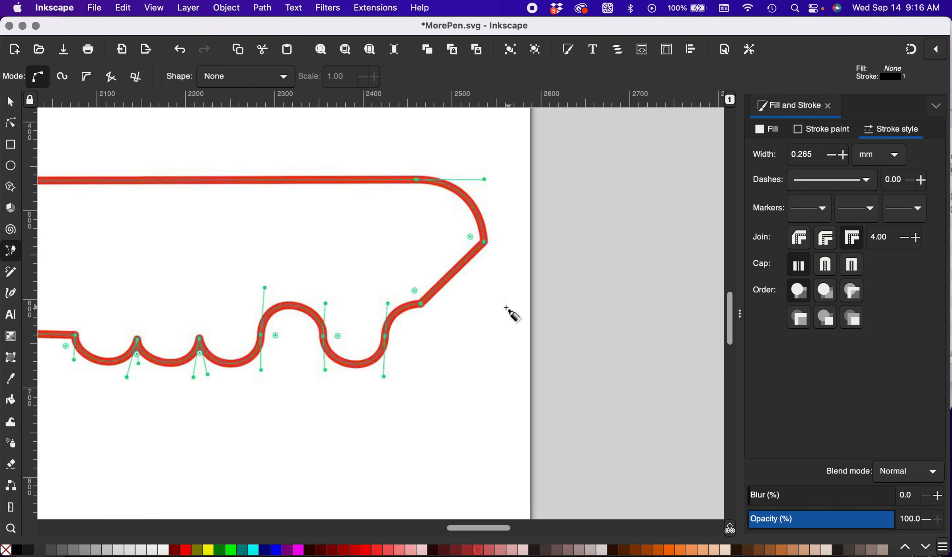
{"action": "scroll", "coordinate": [308, 292], "scroll_direction": "left", "scroll_amount": 8}
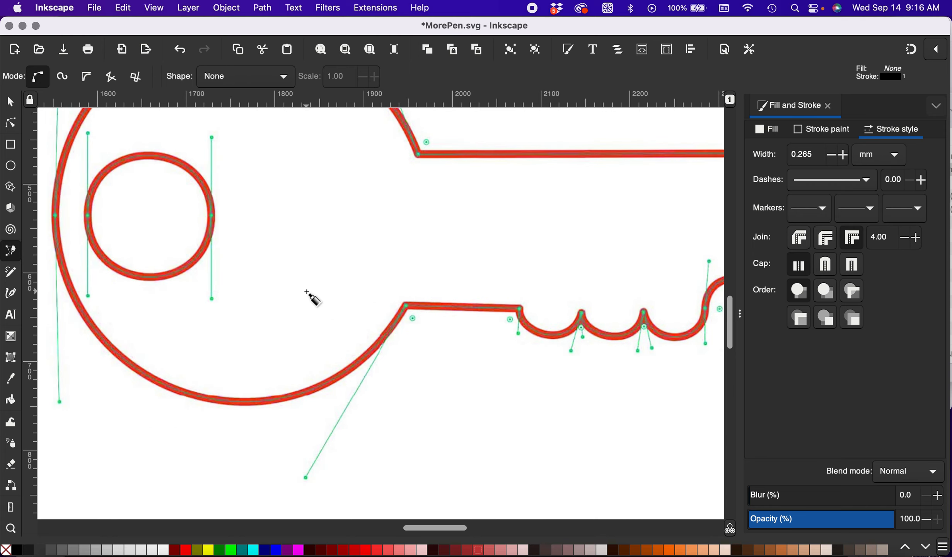
{"action": "scroll", "coordinate": [310, 296], "scroll_direction": "down", "scroll_amount": 1}
{"action": "scroll", "coordinate": [309, 295], "scroll_direction": "right", "scroll_amount": 1}
{"action": "scroll", "coordinate": [311, 297], "scroll_direction": "up", "scroll_amount": 2}
{"action": "scroll", "coordinate": [311, 297], "scroll_direction": "right", "scroll_amount": 1}
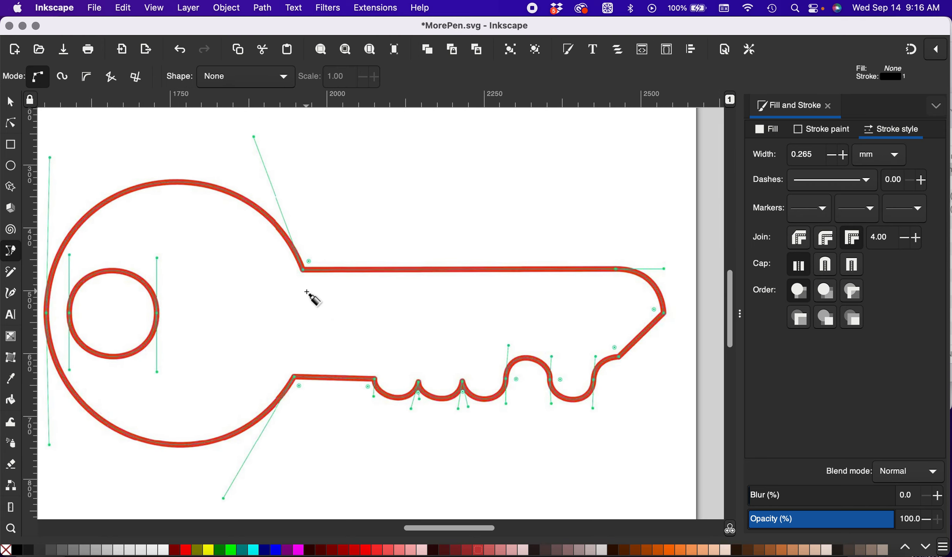
{"action": "scroll", "coordinate": [311, 297], "scroll_direction": "down", "scroll_amount": 1}
{"action": "scroll", "coordinate": [311, 297], "scroll_direction": "down", "scroll_amount": 2}
{"action": "scroll", "coordinate": [312, 298], "scroll_direction": "left", "scroll_amount": 1}
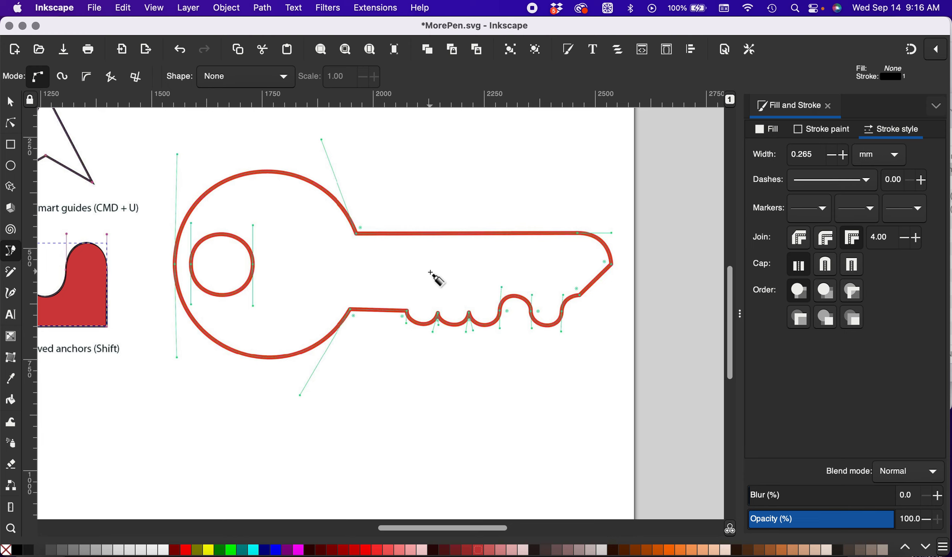
{"action": "left_click", "coordinate": [357, 234]}
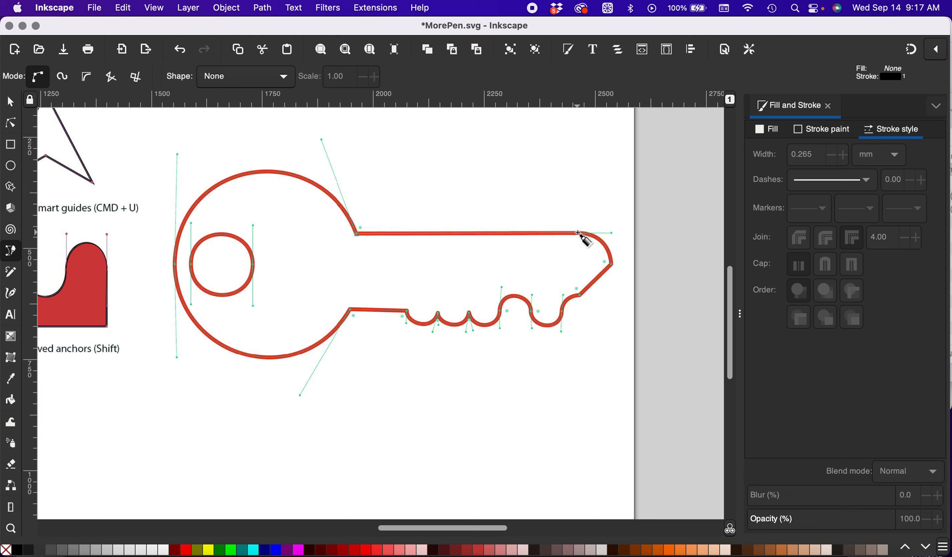
{"action": "left_click_drag", "start_coordinate": [577, 232], "coordinate": [615, 234]}
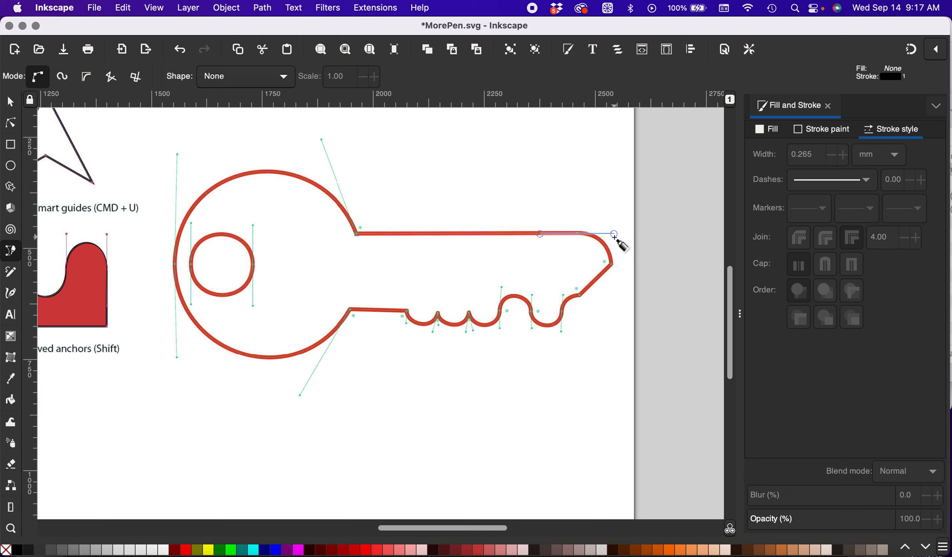
Step: Continue the key outline around the tip and down its slanted edge, then add two smooth anchors along the first tooth curve
{"action": "left_click", "coordinate": [612, 265]}
{"action": "left_click", "coordinate": [580, 294]}
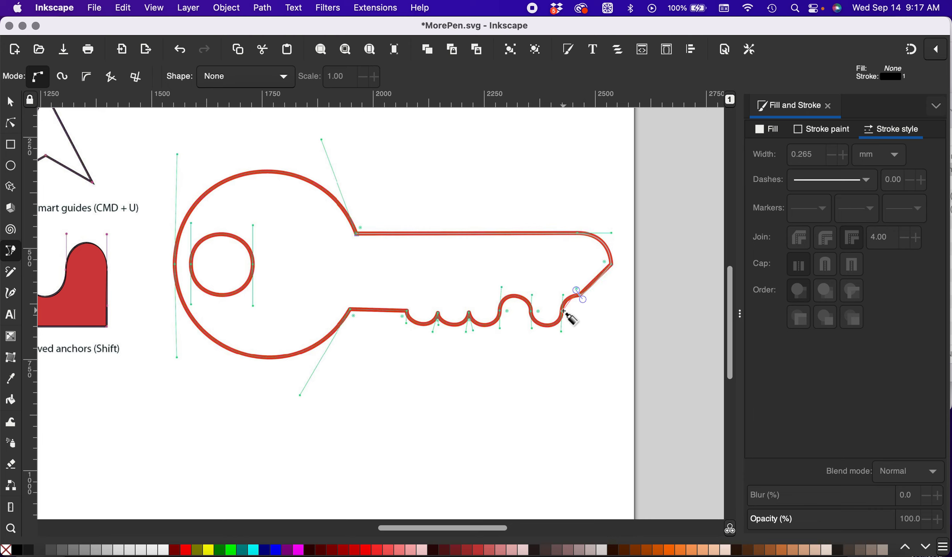
{"action": "left_click_drag", "start_coordinate": [563, 313], "coordinate": [562, 328]}
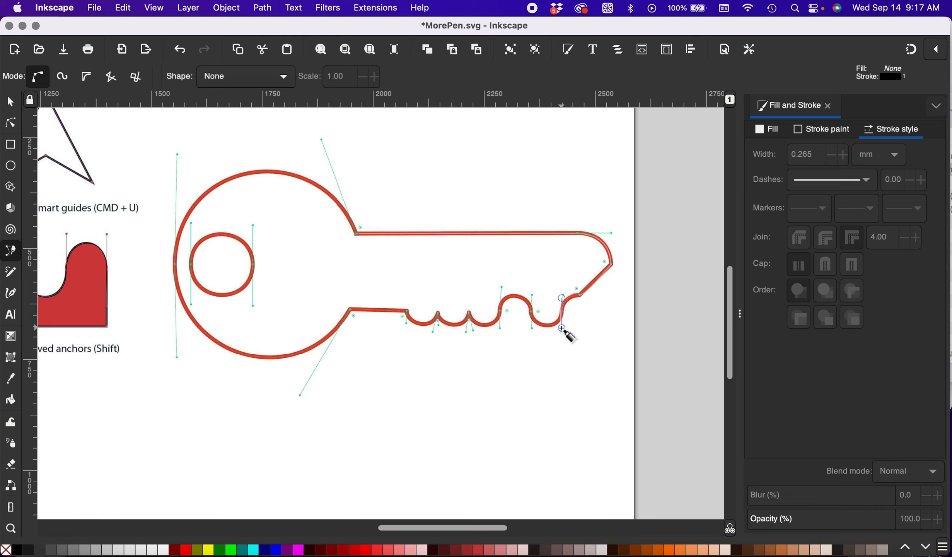
{"action": "left_click_drag", "start_coordinate": [530, 314], "coordinate": [529, 296]}
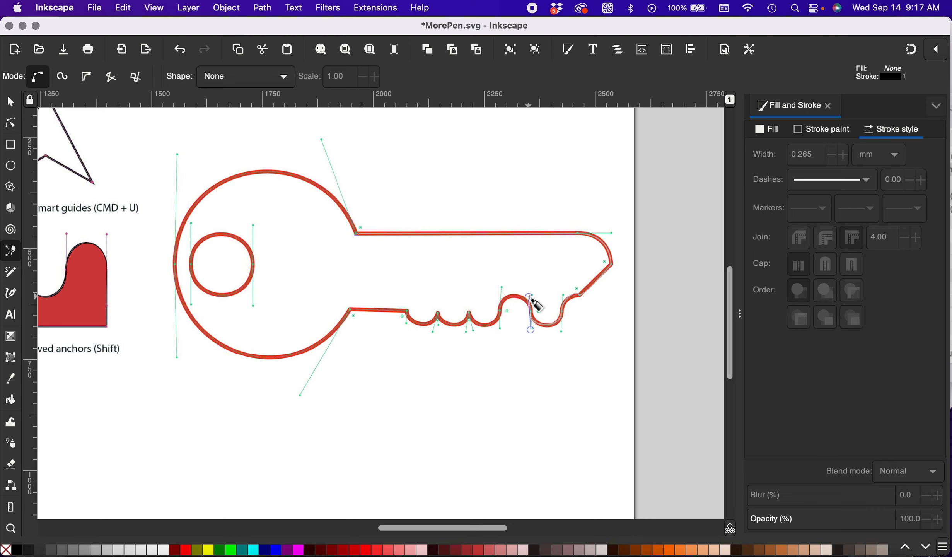
{"action": "left_click_drag", "start_coordinate": [499, 313], "coordinate": [498, 333]}
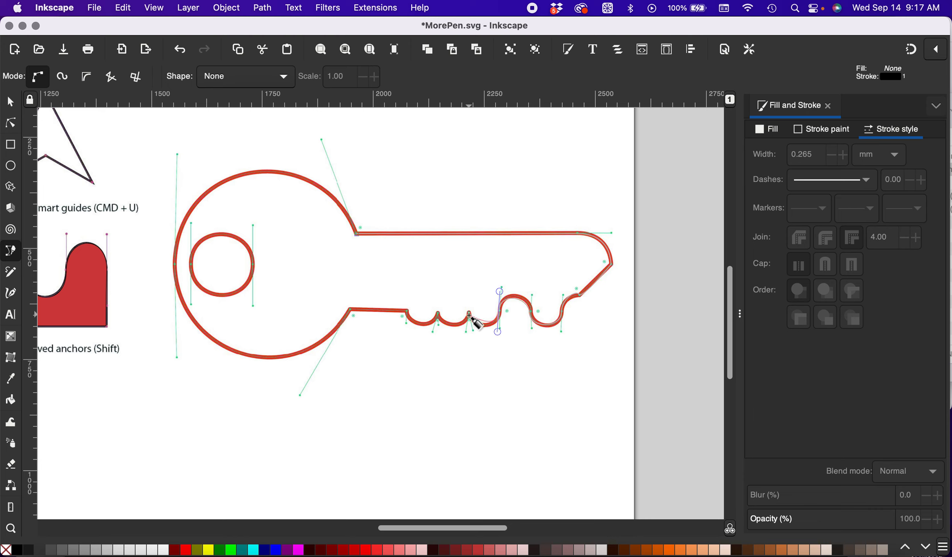
{"action": "left_click_drag", "start_coordinate": [469, 315], "coordinate": [469, 309]}
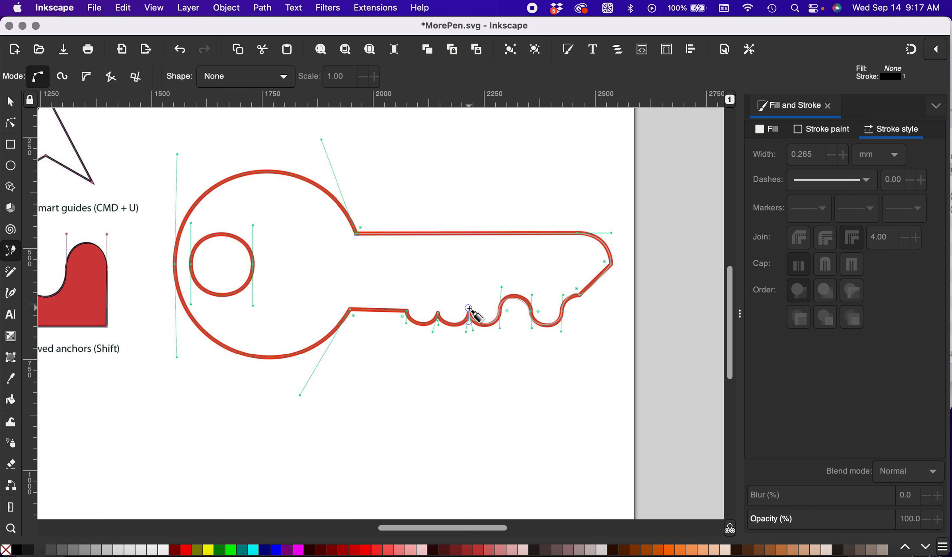
{"action": "scroll", "coordinate": [469, 308], "scroll_direction": "up", "scroll_amount": 2}
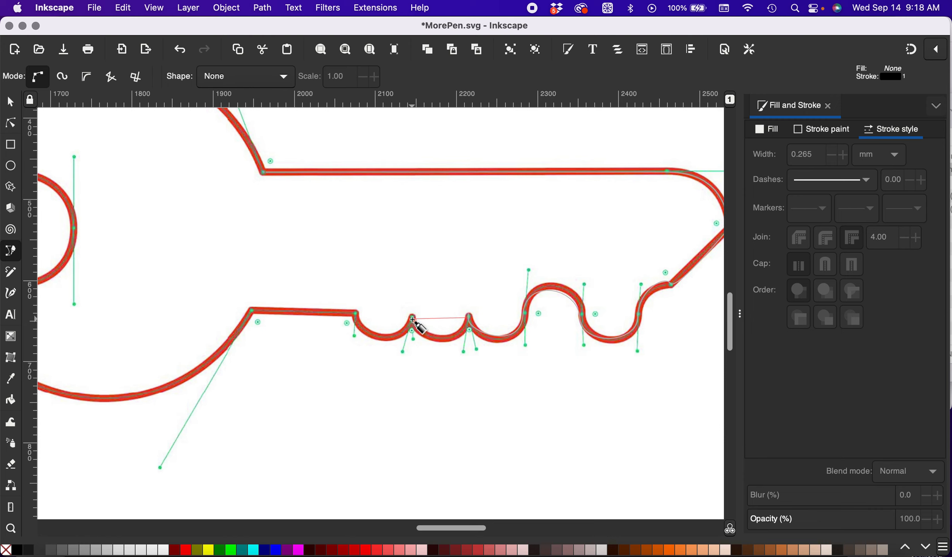
{"action": "left_click_drag", "start_coordinate": [412, 319], "coordinate": [405, 285]}
{"action": "key", "text": "BackSpace"}
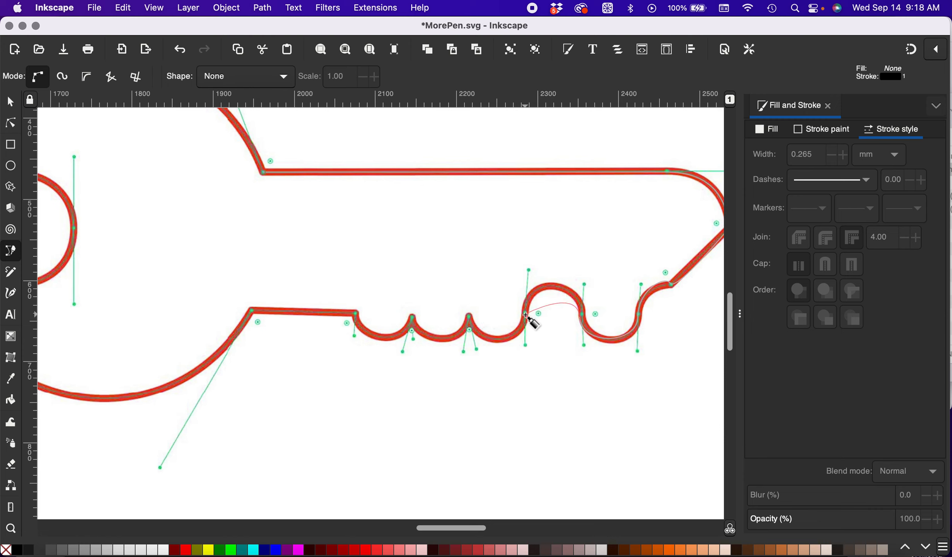
Step: Continue the key's teeth with a smooth anchor and two sharp cusp anchors whose outgoing handles bend downward into the next scallop
{"action": "left_click_drag", "start_coordinate": [526, 314], "coordinate": [527, 354]}
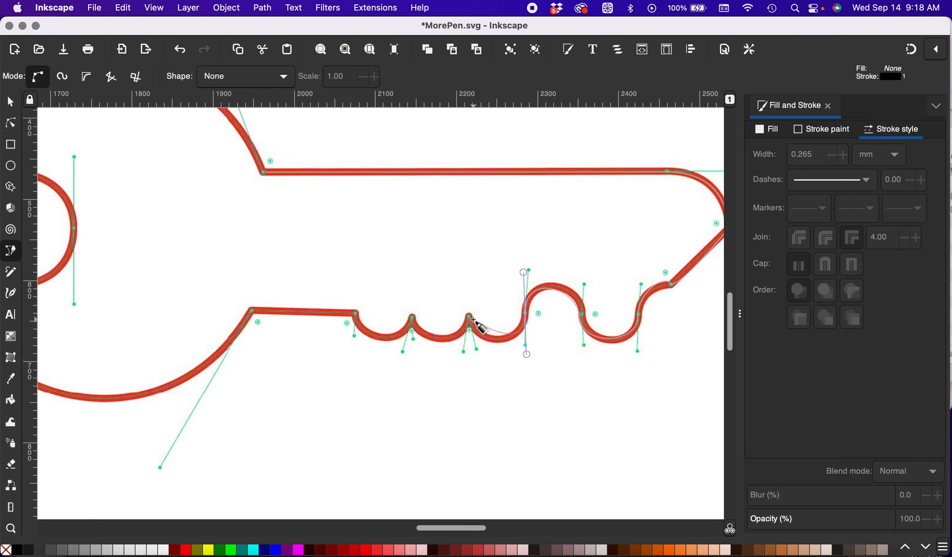
{"action": "left_click_drag", "start_coordinate": [469, 314], "coordinate": [478, 353]}
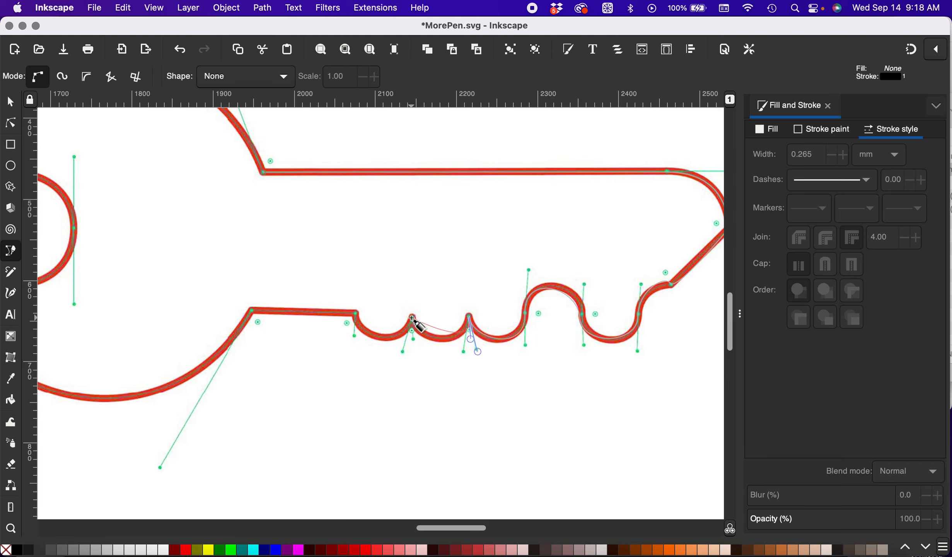
{"action": "left_click_drag", "start_coordinate": [412, 318], "coordinate": [412, 293]}
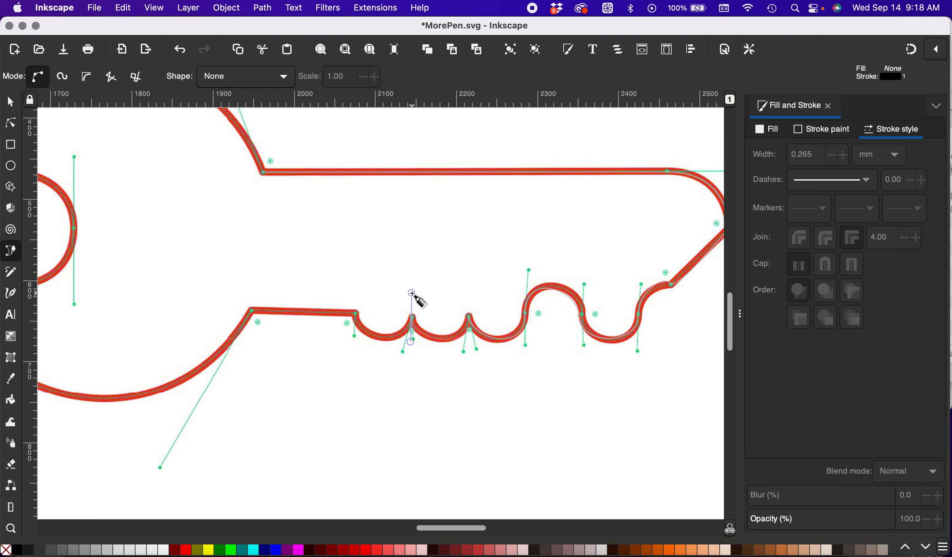
{"action": "left_click_drag", "start_coordinate": [412, 293], "coordinate": [416, 341]}
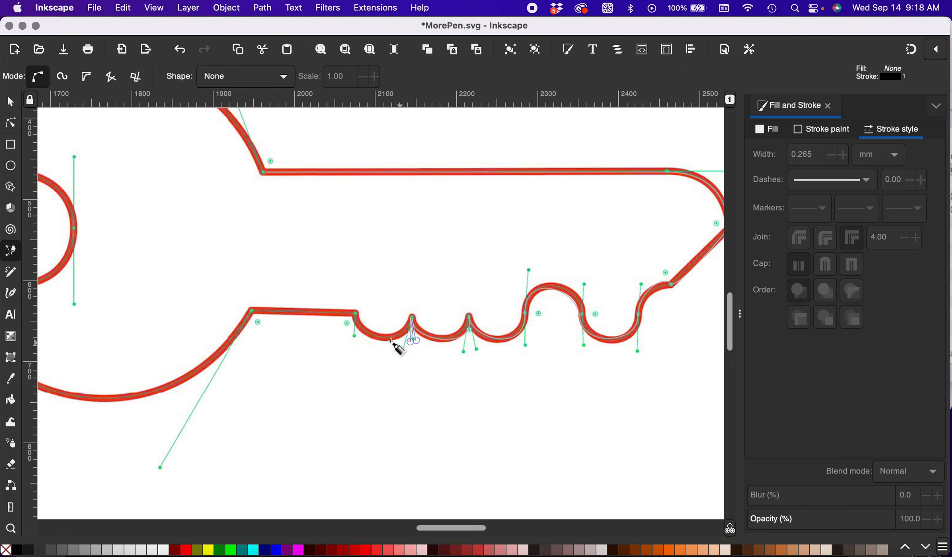
{"action": "left_click_drag", "start_coordinate": [355, 316], "coordinate": [354, 286]}
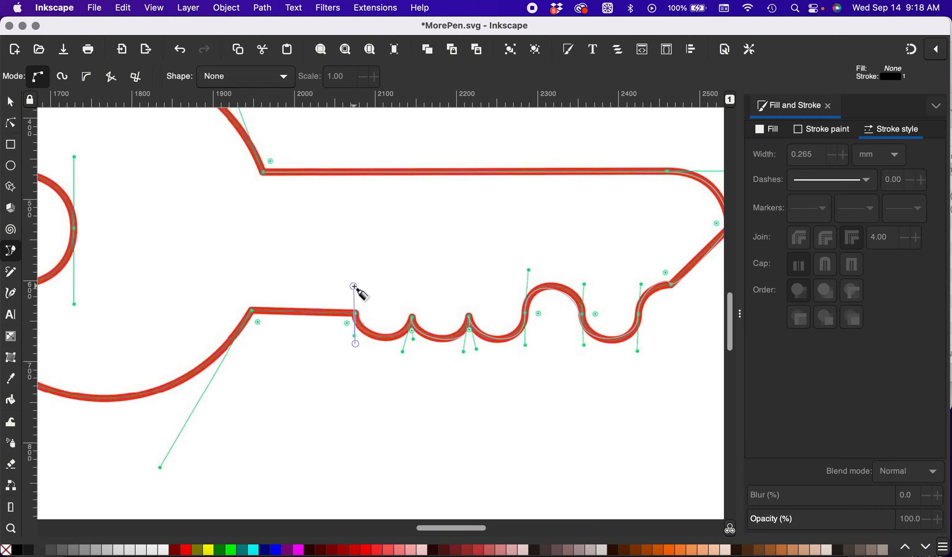
{"action": "left_click_drag", "start_coordinate": [354, 287], "coordinate": [355, 336]}
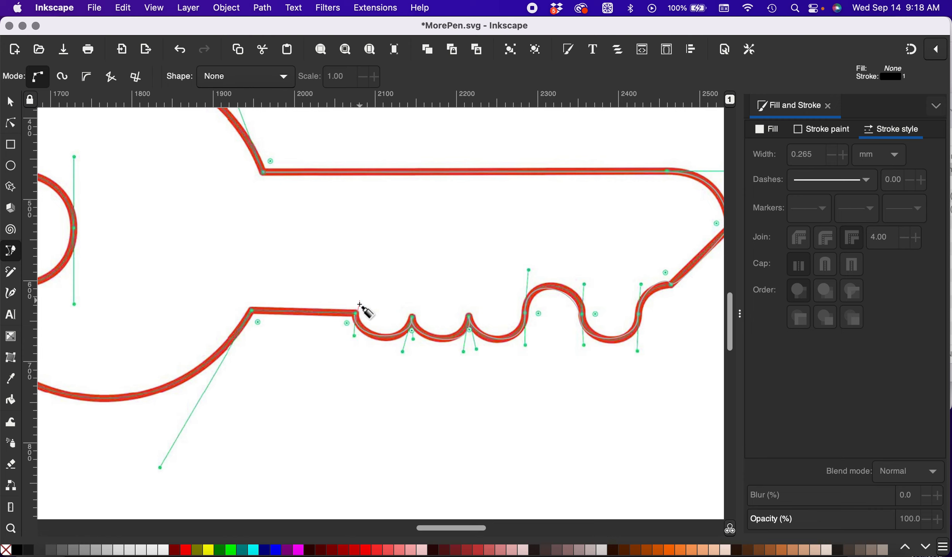
{"action": "key", "text": "BackSpace"}
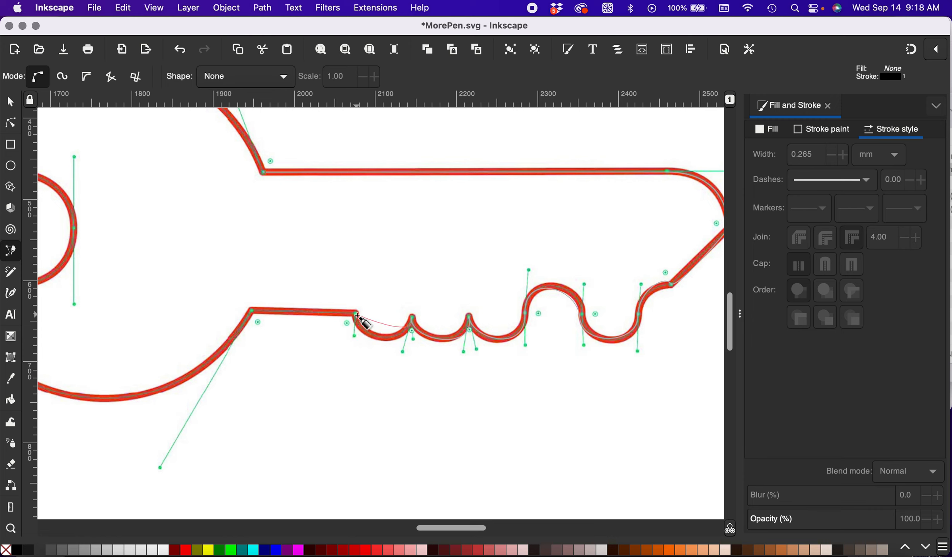
{"action": "left_click_drag", "start_coordinate": [356, 315], "coordinate": [352, 336]}
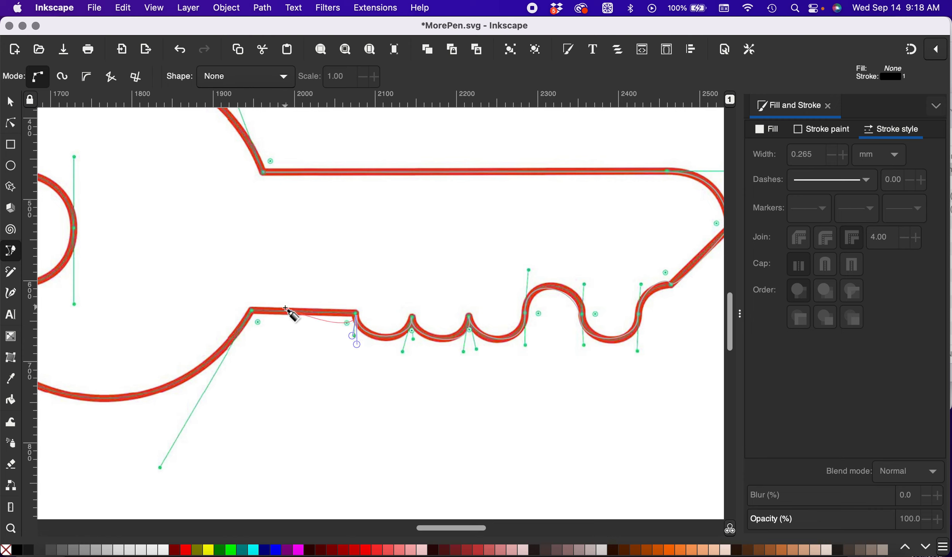
{"action": "key", "text": "BackSpace"}
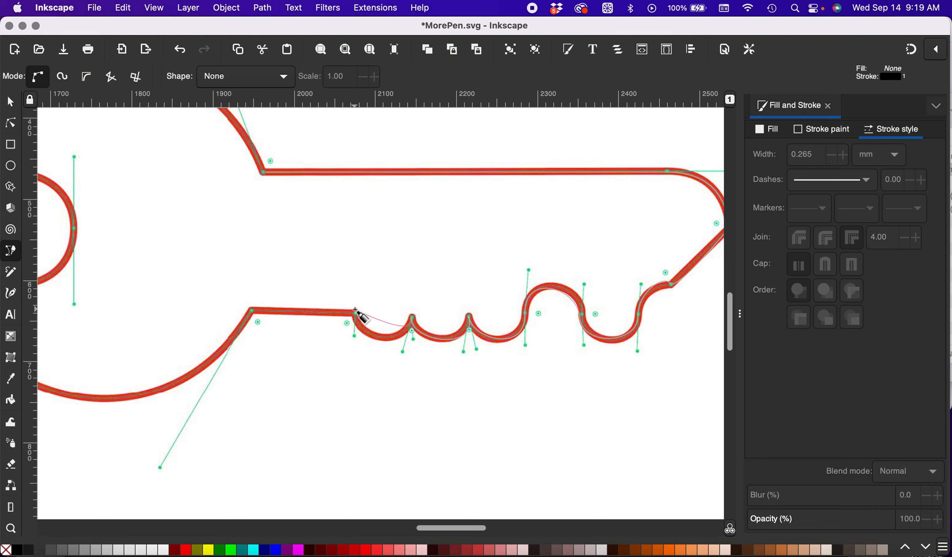
Step: Continue the key outline with a cusp anchor at the end of the teeth and a corner anchor at the lower bow-shaft corner
{"action": "left_click_drag", "start_coordinate": [356, 314], "coordinate": [379, 317]}
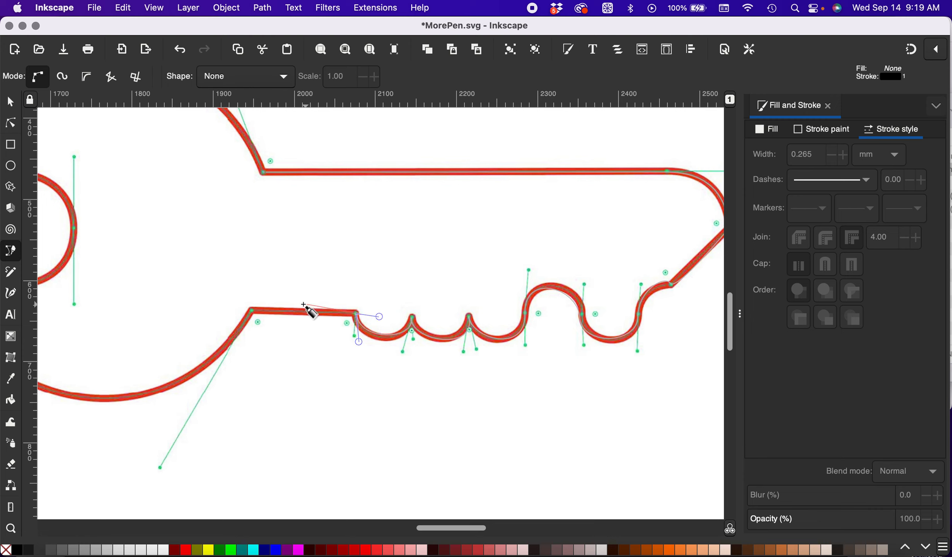
{"action": "left_click", "coordinate": [252, 312]}
{"action": "scroll", "coordinate": [213, 368], "scroll_direction": "left", "scroll_amount": 5}
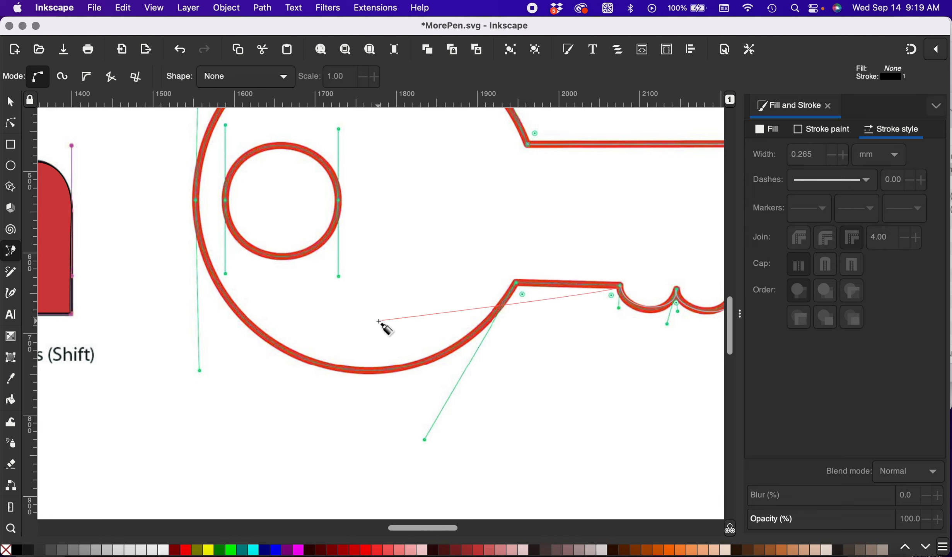
{"action": "mouse_move", "coordinate": [517, 285]}
{"action": "left_mouse_down"}
{"action": "mouse_move", "coordinate": [461, 374]}
{"action": "mouse_move", "coordinate": [503, 298]}
{"action": "left_mouse_up"}
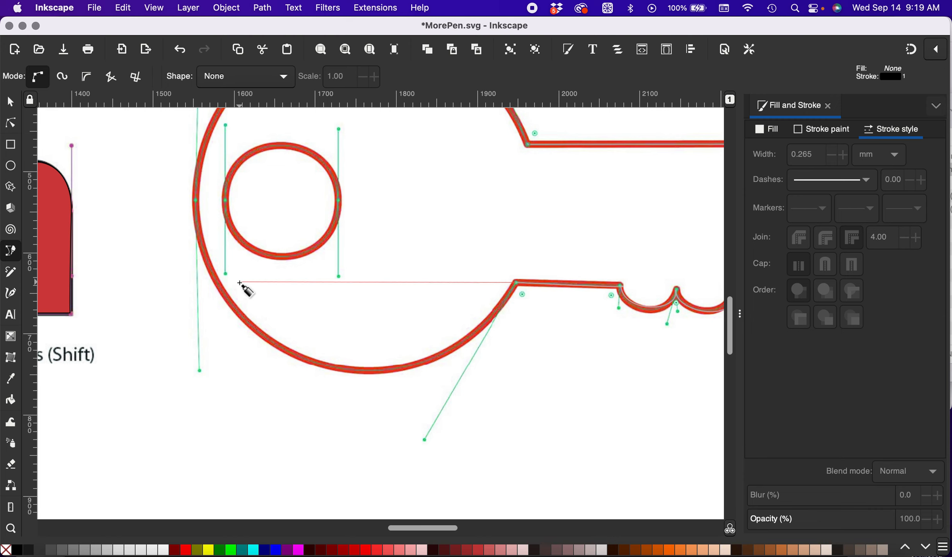
Step: Trace the key's round bow with smooth anchors at its lowest, leftmost and highest points, and close the path at the upper bow-shaft corner
{"action": "scroll", "coordinate": [207, 236], "scroll_direction": "down", "scroll_amount": 2}
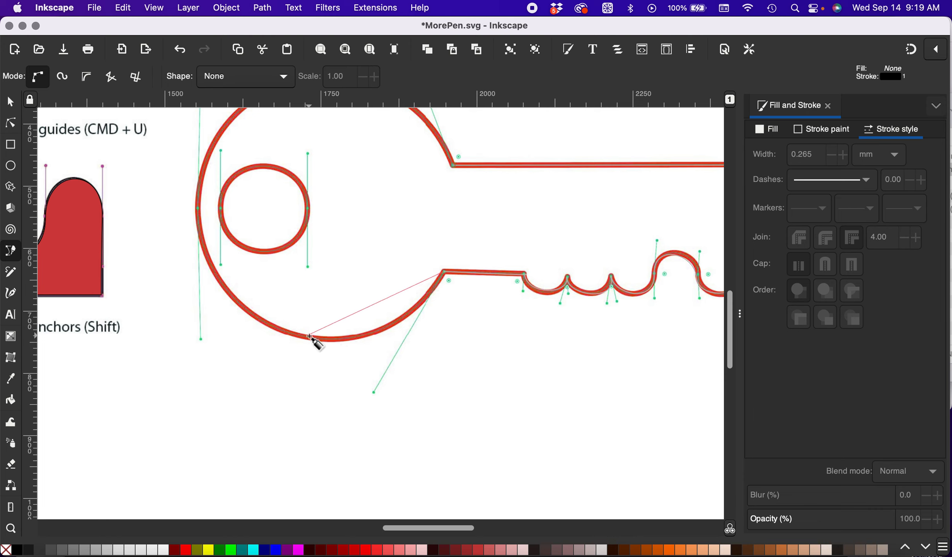
{"action": "left_click_drag", "start_coordinate": [315, 339], "coordinate": [217, 341]}
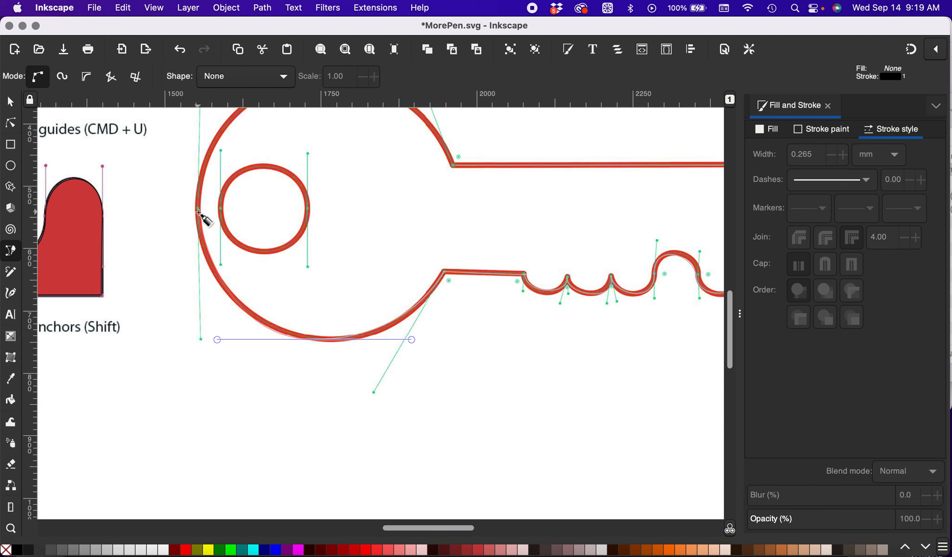
{"action": "mouse_move", "coordinate": [198, 209]}
{"action": "left_mouse_down"}
{"action": "mouse_move", "coordinate": [198, 170]}
{"action": "mouse_move", "coordinate": [195, 217]}
{"action": "mouse_move", "coordinate": [198, 209]}
{"action": "left_mouse_up"}
{"action": "scroll", "coordinate": [312, 267], "scroll_direction": "up", "scroll_amount": 6}
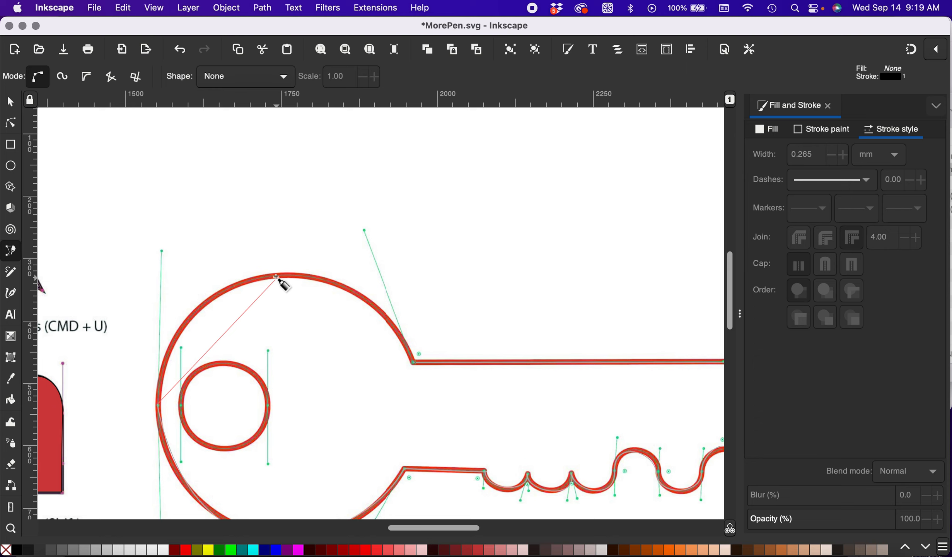
{"action": "left_click_drag", "start_coordinate": [275, 275], "coordinate": [383, 276]}
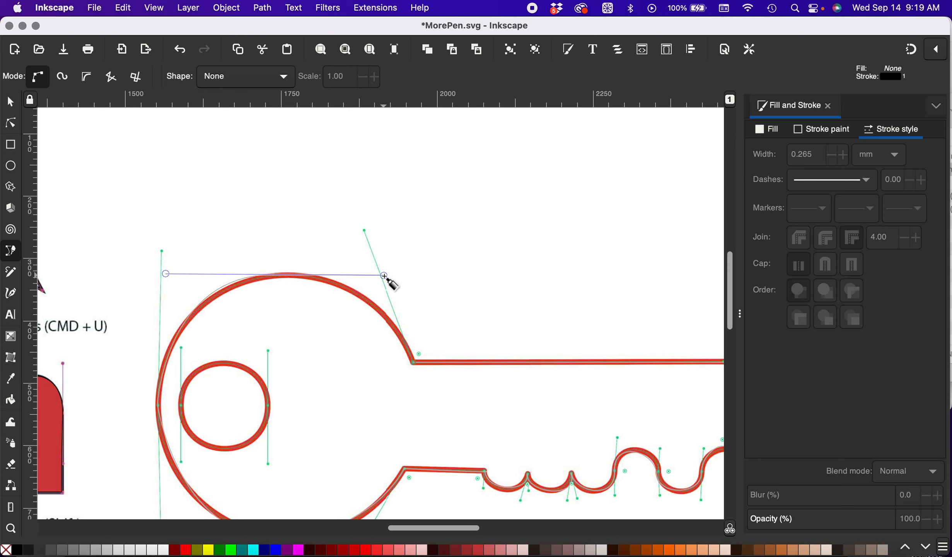
{"action": "left_click", "coordinate": [415, 364]}
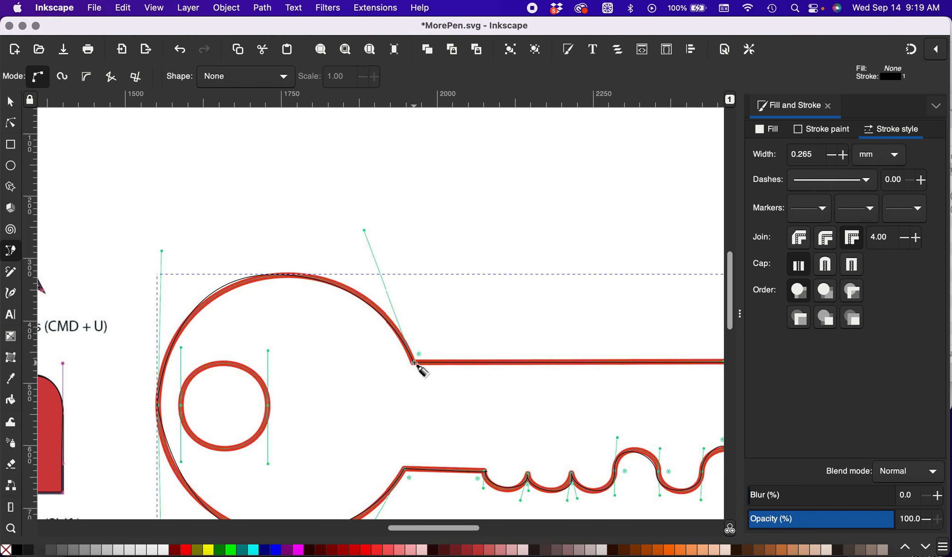
Step: Tilt the left handle of the bow's highest node slightly downward so the curve follows the template
{"action": "scroll", "coordinate": [248, 435], "scroll_direction": "down", "scroll_amount": 3}
{"action": "scroll", "coordinate": [248, 435], "scroll_direction": "left", "scroll_amount": 2}
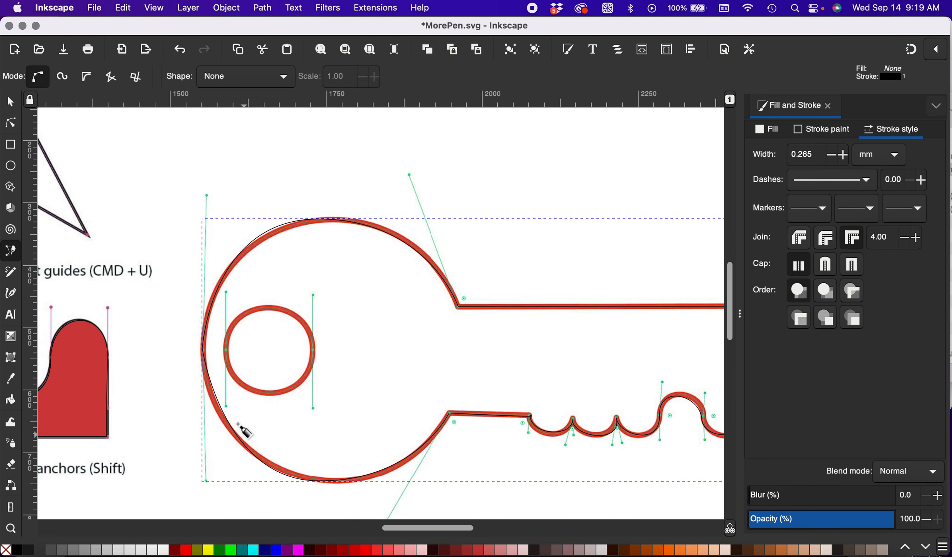
{"action": "left_click", "coordinate": [16, 126]}
{"action": "left_click", "coordinate": [320, 220]}
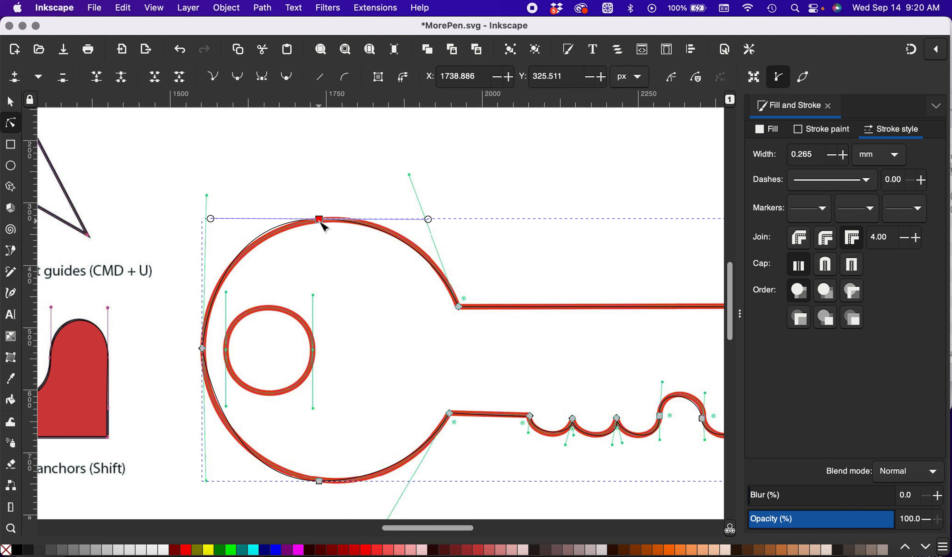
{"action": "left_click_drag", "start_coordinate": [213, 224], "coordinate": [214, 230]}
Step: Adjust the node where the slanted tip edge meets the first tooth curve to fit the template
{"action": "scroll", "coordinate": [445, 379], "scroll_direction": "down", "scroll_amount": 5}
{"action": "scroll", "coordinate": [444, 379], "scroll_direction": "right", "scroll_amount": 8}
{"action": "scroll", "coordinate": [447, 380], "scroll_direction": "up", "scroll_amount": 2}
{"action": "scroll", "coordinate": [447, 380], "scroll_direction": "right", "scroll_amount": 3}
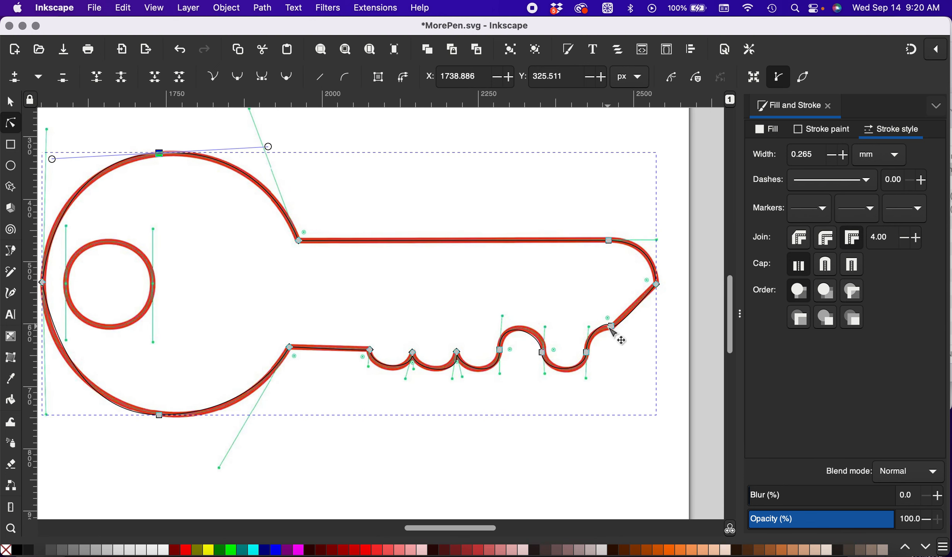
{"action": "left_click", "coordinate": [612, 327]}
{"action": "left_click_drag", "start_coordinate": [609, 330], "coordinate": [609, 333]}
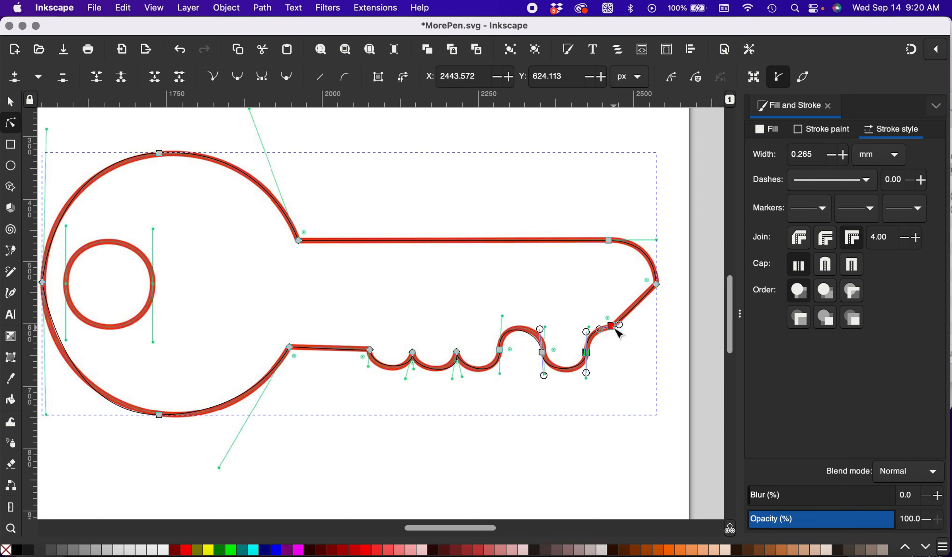
{"action": "left_click", "coordinate": [619, 330]}
Step: Trace the round hole in the key's bow as a closed path with smooth anchors on its left and right sides
{"action": "scroll", "coordinate": [432, 265], "scroll_direction": "left", "scroll_amount": 10}
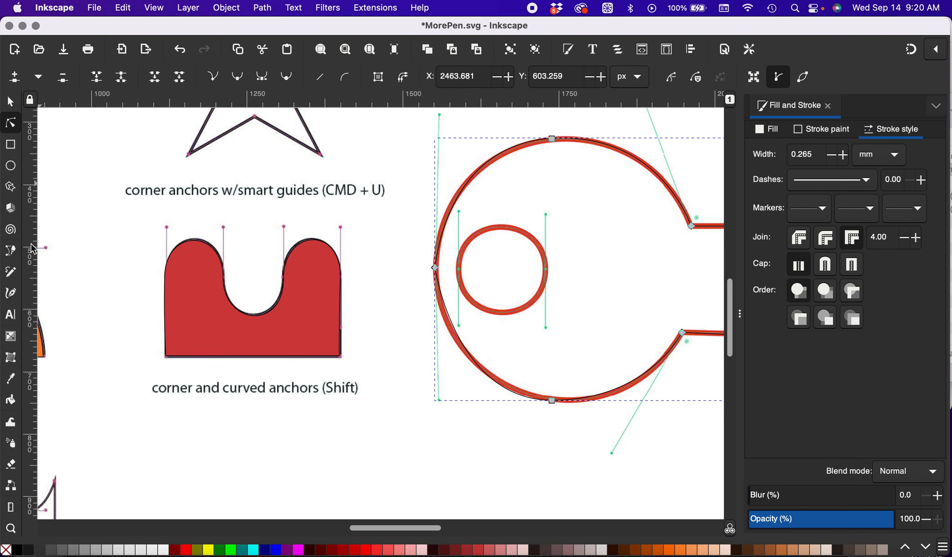
{"action": "left_click", "coordinate": [10, 252]}
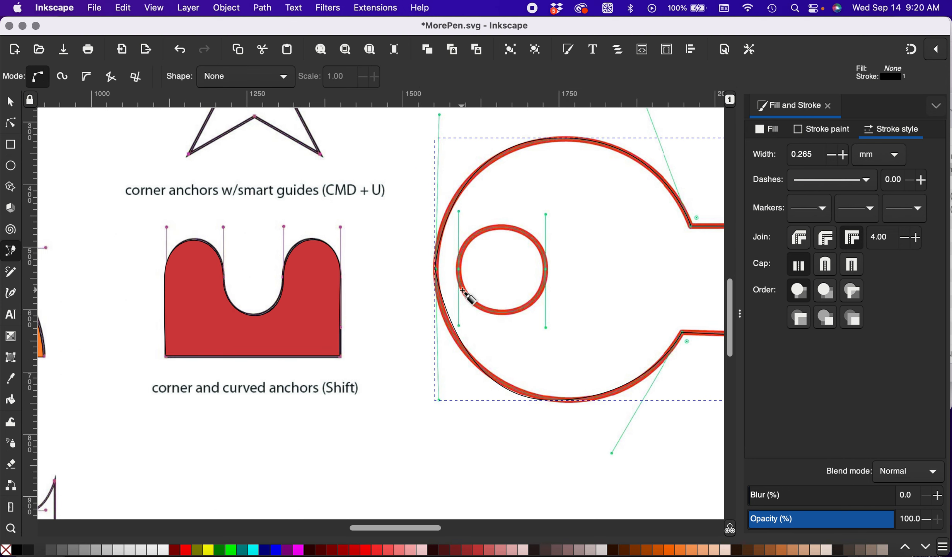
{"action": "left_click_drag", "start_coordinate": [460, 270], "coordinate": [461, 326]}
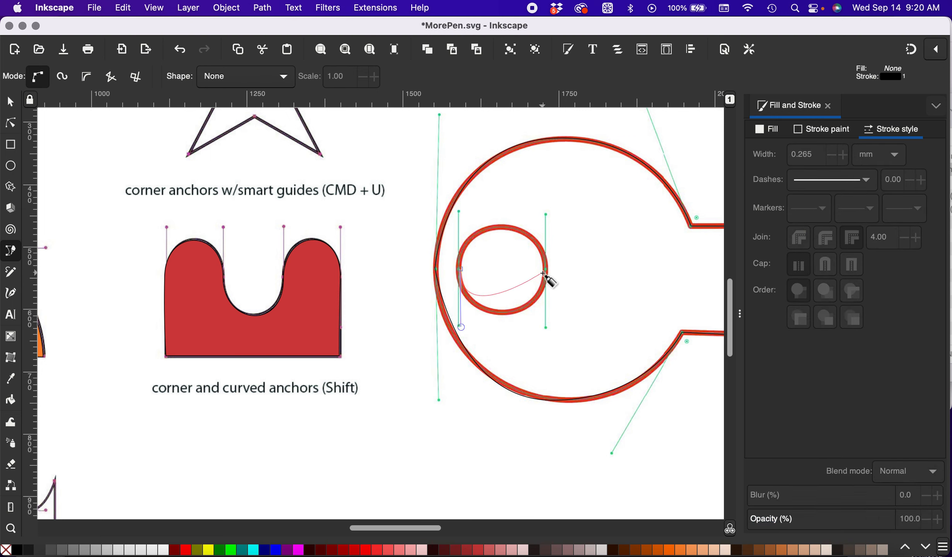
{"action": "left_click_drag", "start_coordinate": [546, 271], "coordinate": [545, 218]}
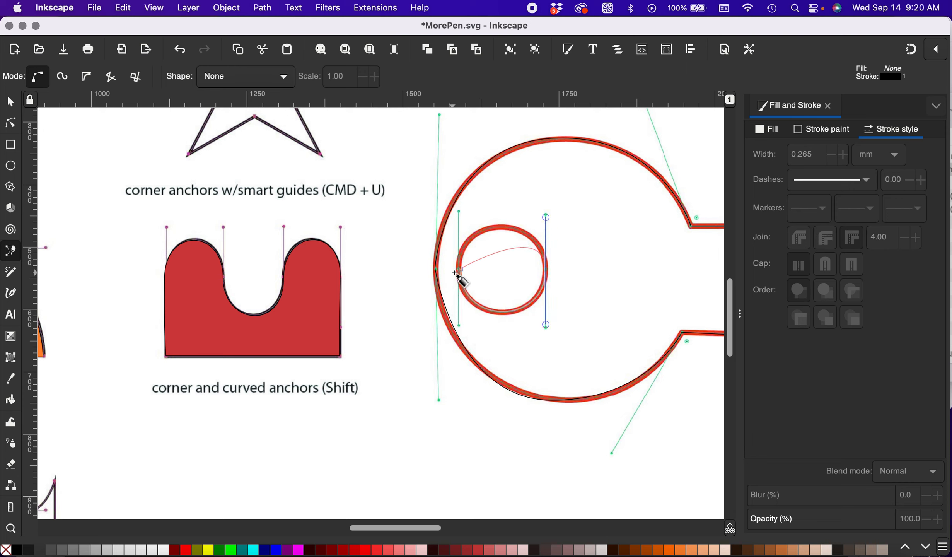
{"action": "left_click_drag", "start_coordinate": [460, 269], "coordinate": [461, 330]}
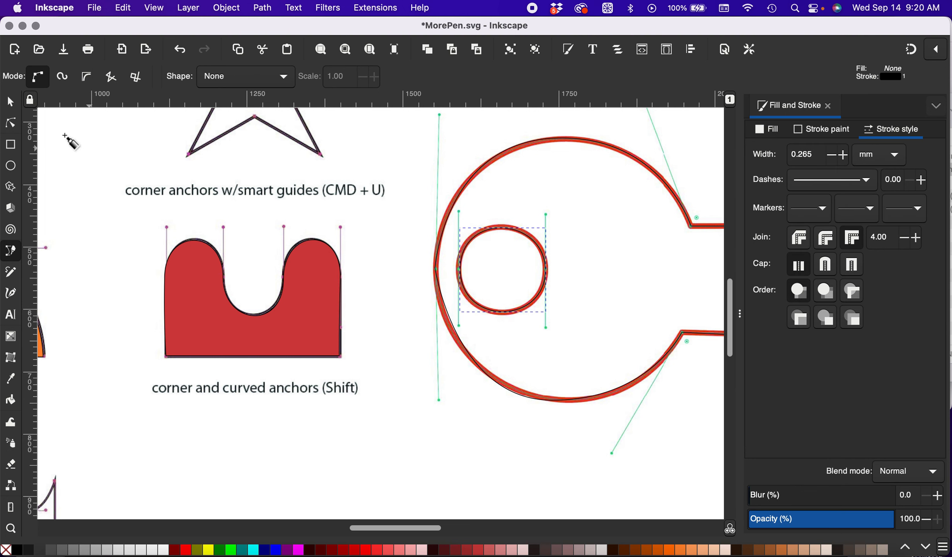
Step: Fill the key outline with navy blue
{"action": "left_click", "coordinate": [10, 102]}
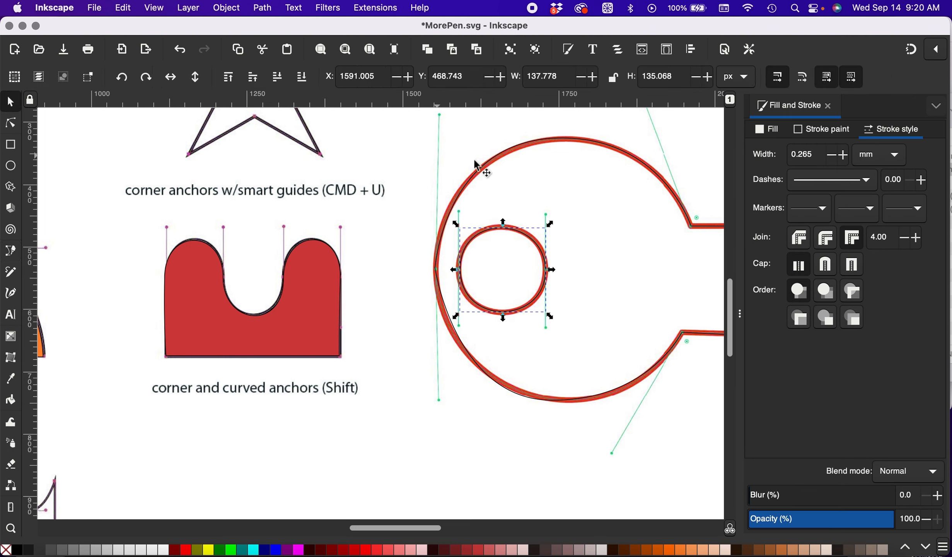
{"action": "left_click", "coordinate": [555, 140]}
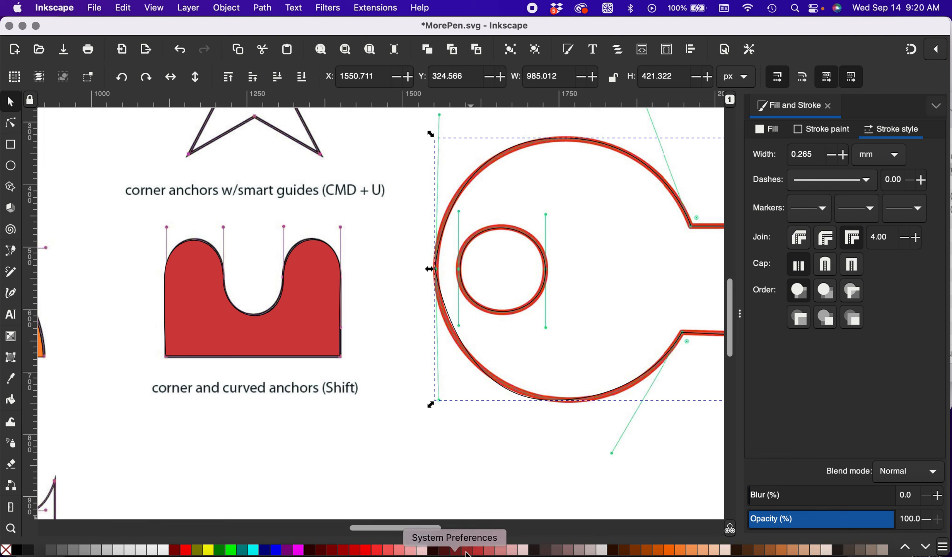
{"action": "left_click", "coordinate": [266, 551]}
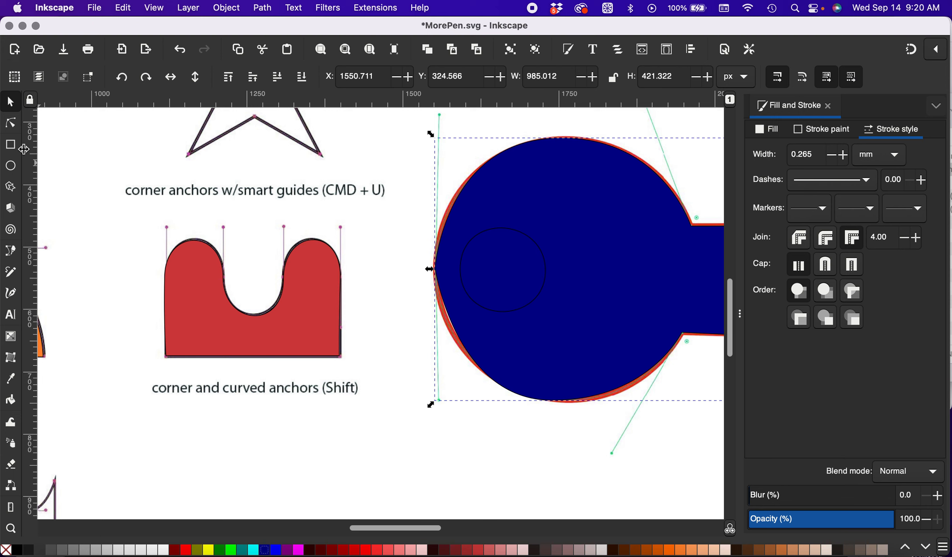
Step: Move the bow's leftmost node slightly down and outward to about X 1549, Y 542 px
{"action": "left_click", "coordinate": [11, 125]}
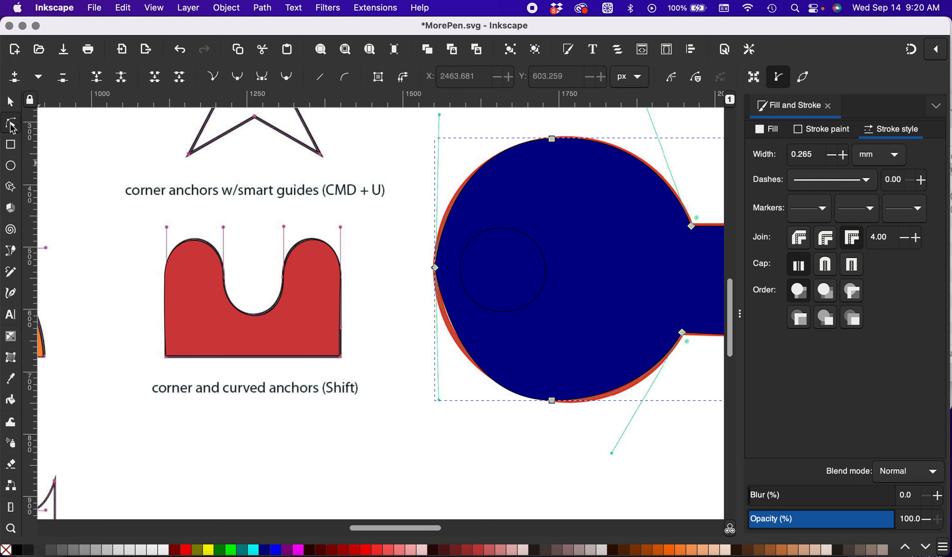
{"action": "left_click", "coordinate": [435, 268]}
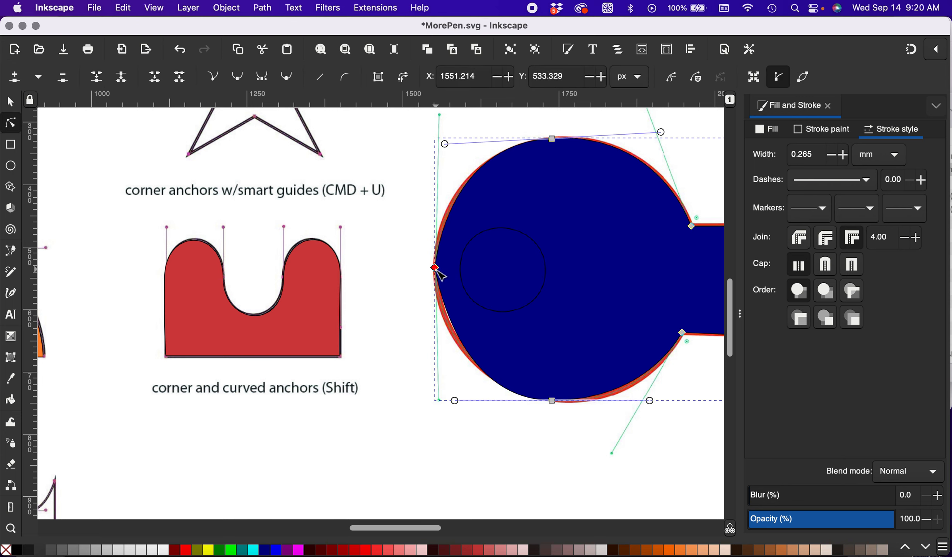
{"action": "left_click_drag", "start_coordinate": [439, 275], "coordinate": [440, 281]}
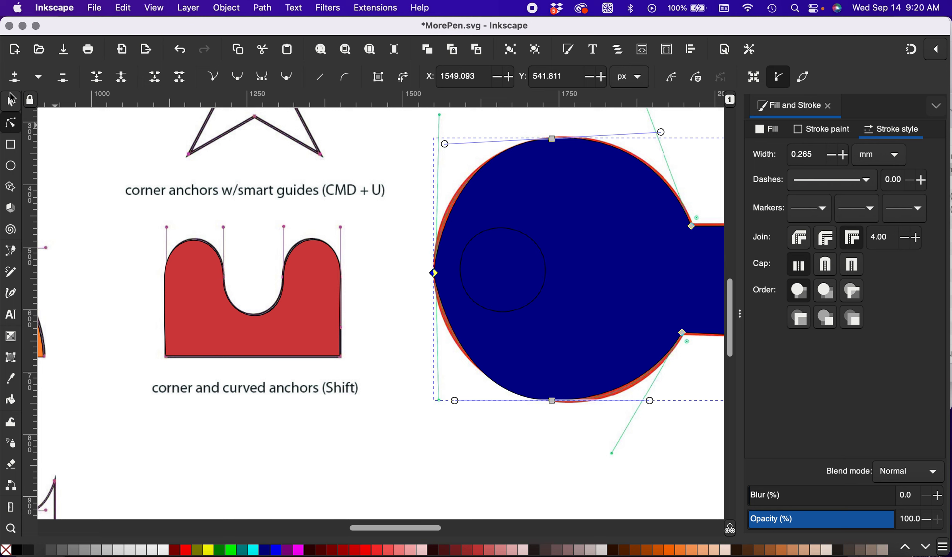
Step: Fill the circular hole in the key's bow with white
{"action": "left_click", "coordinate": [12, 100]}
{"action": "left_click", "coordinate": [519, 242]}
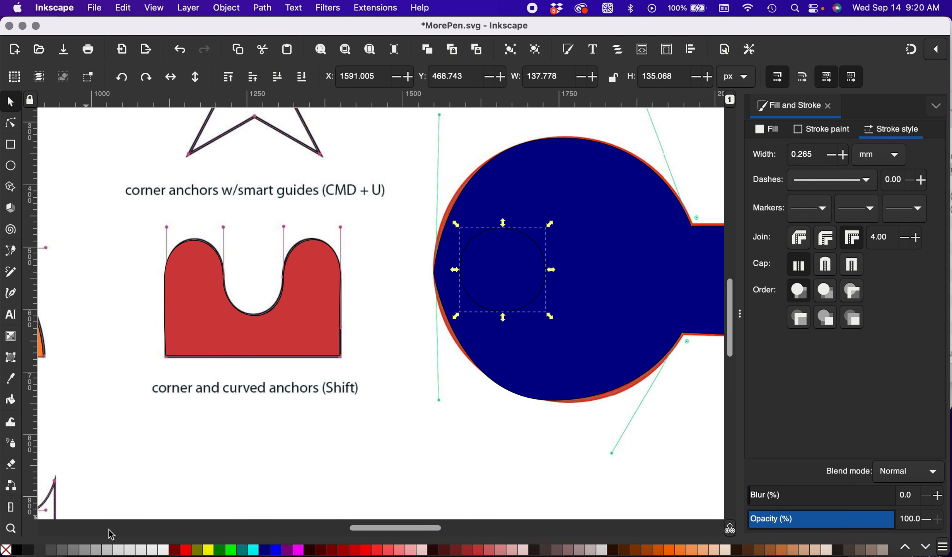
{"action": "left_click", "coordinate": [162, 553]}
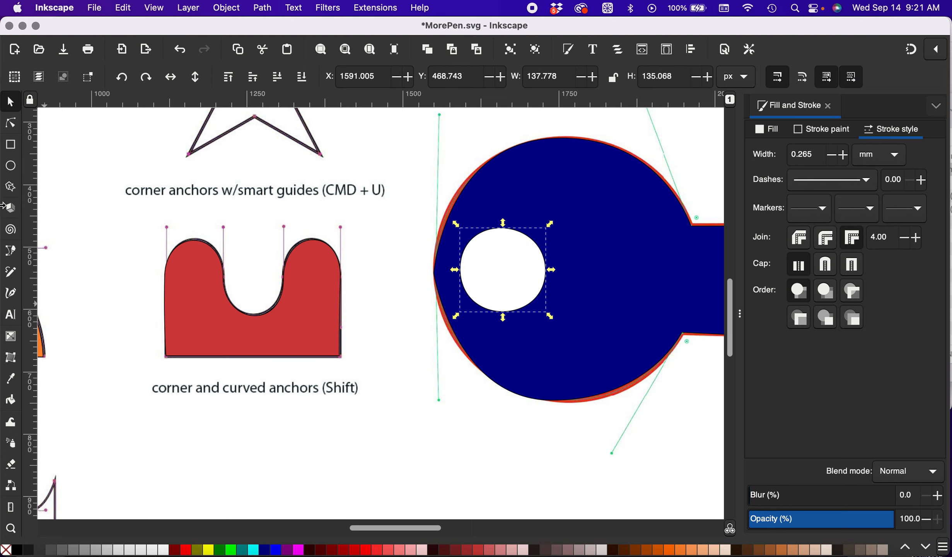
Step: Start tracing the combo anchors flame with corner anchors at the upper and lower ends of its straight right edge
{"action": "scroll", "coordinate": [219, 348], "scroll_direction": "down", "scroll_amount": 3}
{"action": "scroll", "coordinate": [219, 348], "scroll_direction": "down", "scroll_amount": 6}
{"action": "scroll", "coordinate": [219, 348], "scroll_direction": "left", "scroll_amount": 15}
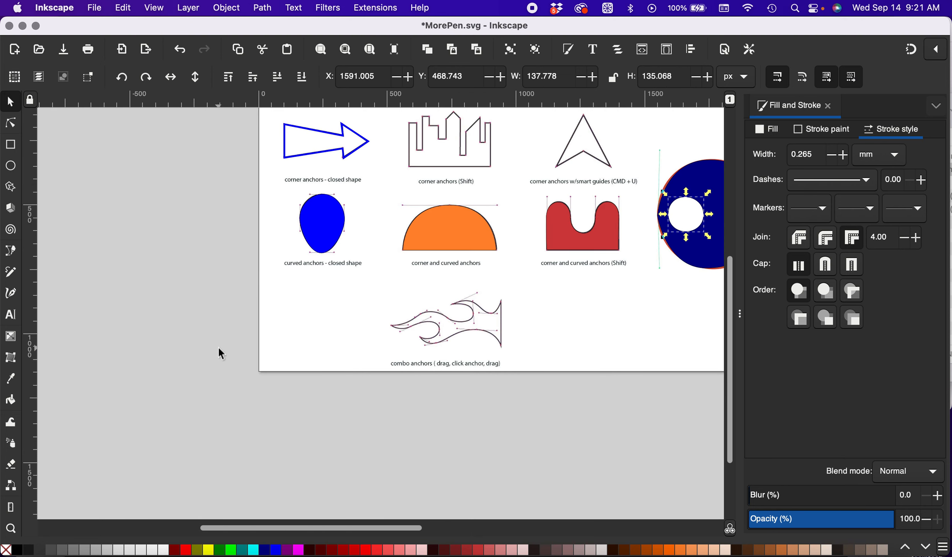
{"action": "scroll", "coordinate": [360, 343], "scroll_direction": "up", "scroll_amount": 4}
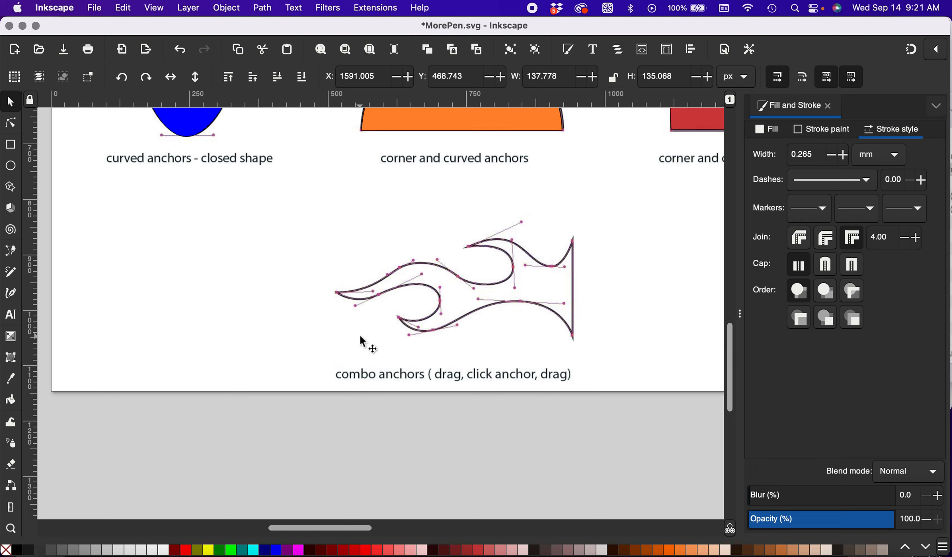
{"action": "scroll", "coordinate": [361, 340], "scroll_direction": "up", "scroll_amount": 2}
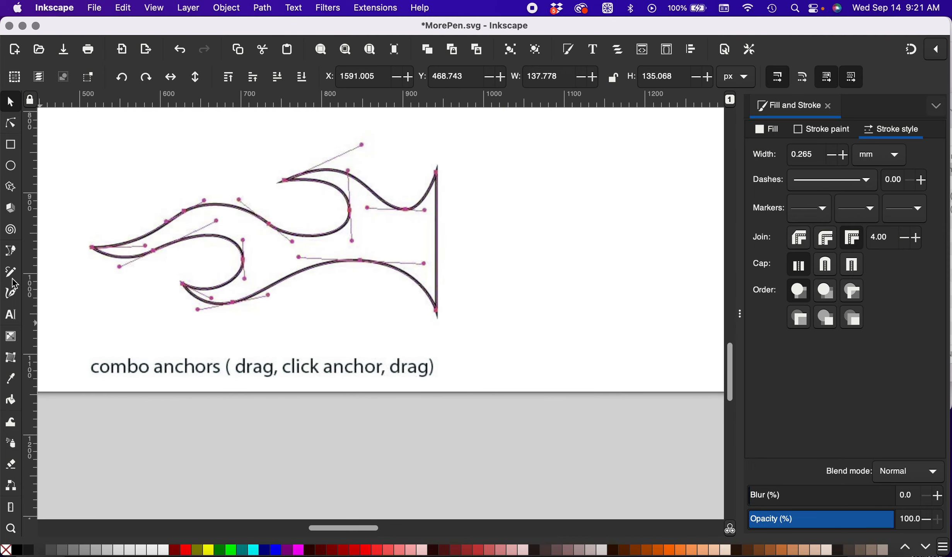
{"action": "left_click", "coordinate": [14, 254]}
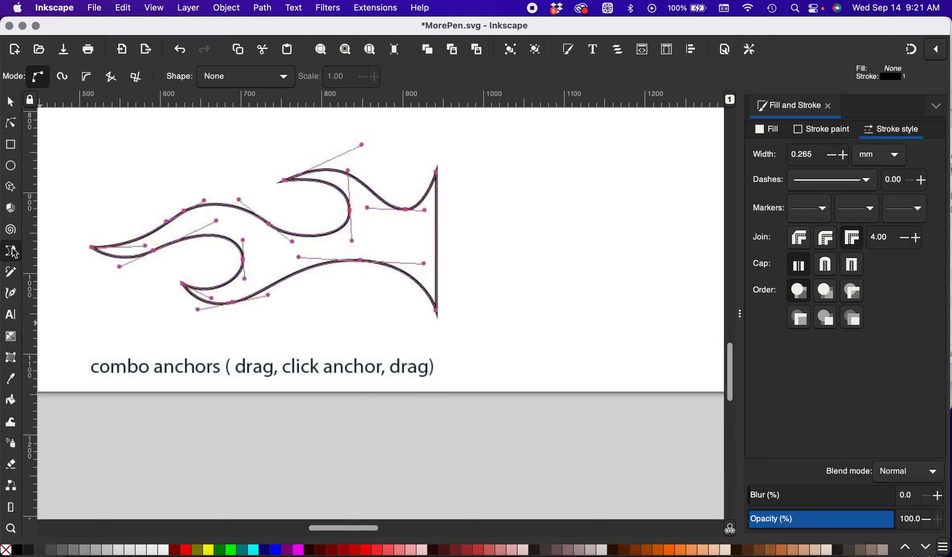
{"action": "left_click", "coordinate": [438, 172]}
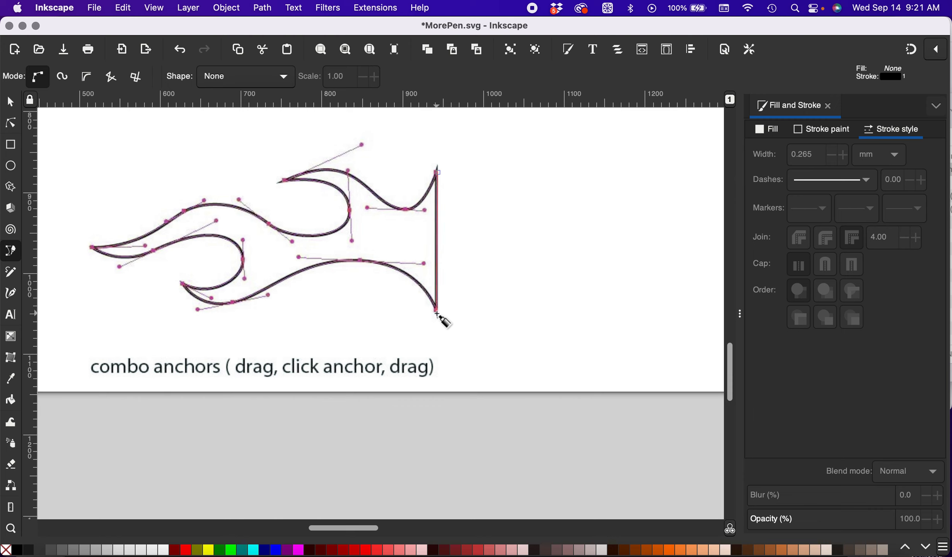
{"action": "left_click", "coordinate": [437, 312]}
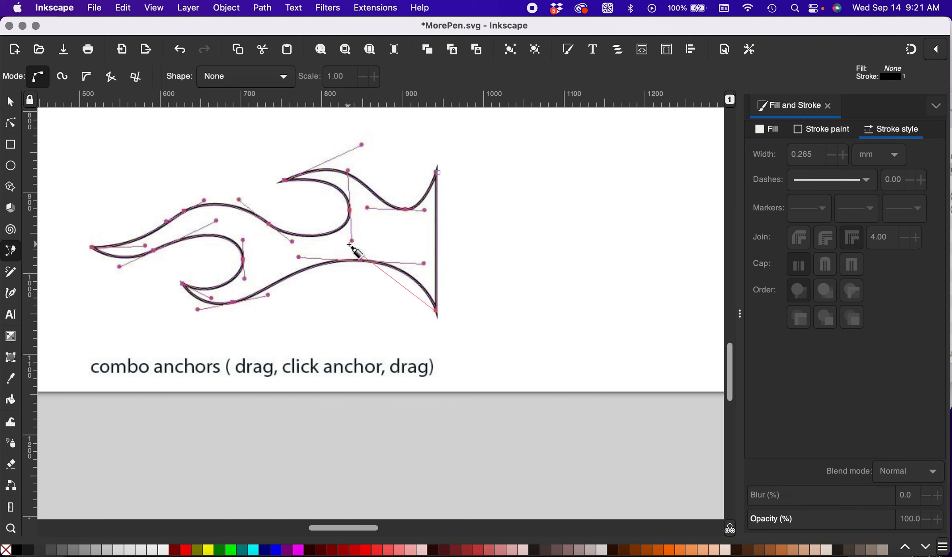
Step: Continue the flame's lower edge with two smooth anchors and a cusp anchor at the lower tip, its handle bent back toward the inner curve
{"action": "left_click_drag", "start_coordinate": [361, 261], "coordinate": [303, 260]}
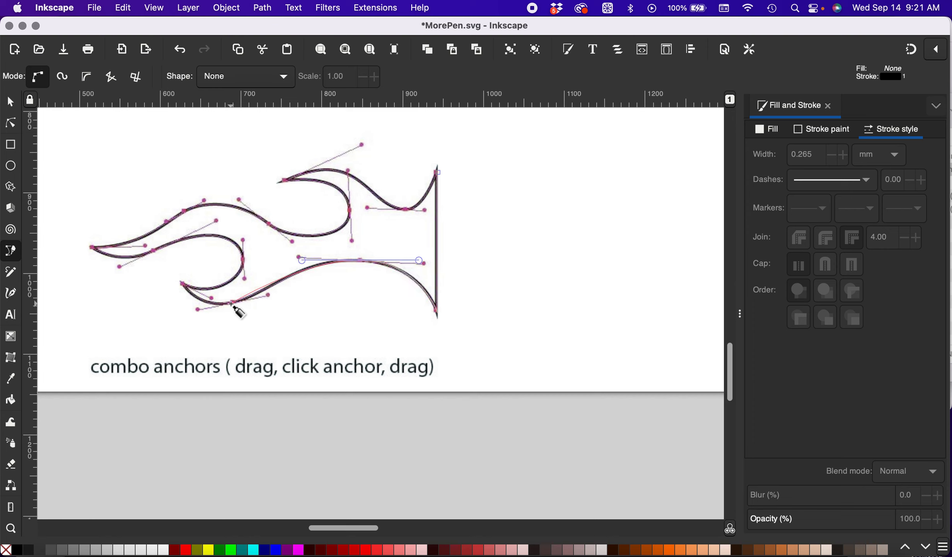
{"action": "left_click_drag", "start_coordinate": [231, 304], "coordinate": [199, 308]}
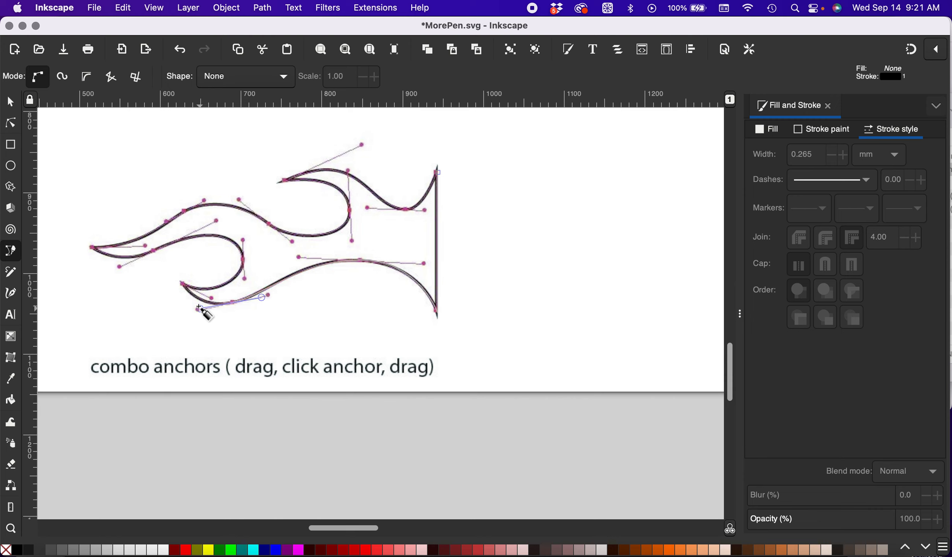
{"action": "left_click", "coordinate": [182, 284]}
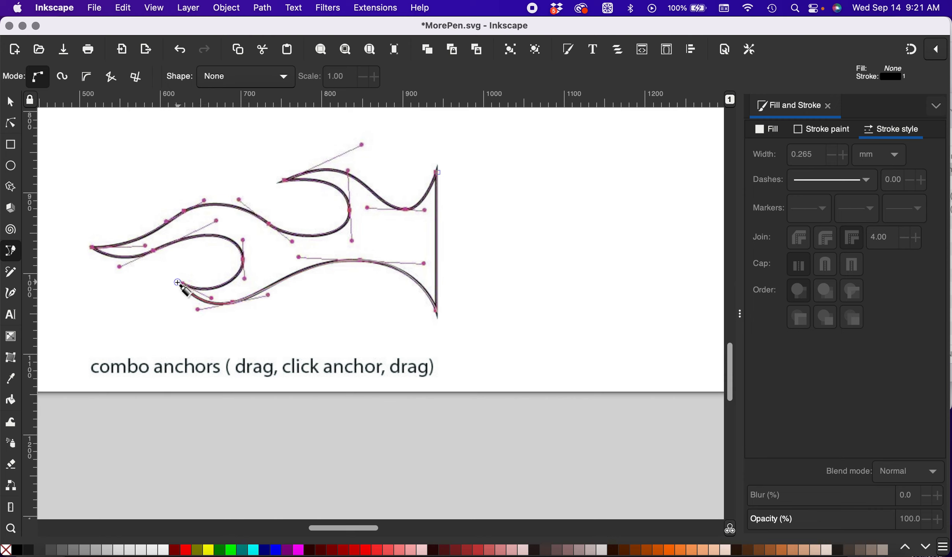
{"action": "left_click_drag", "start_coordinate": [173, 280], "coordinate": [213, 299]}
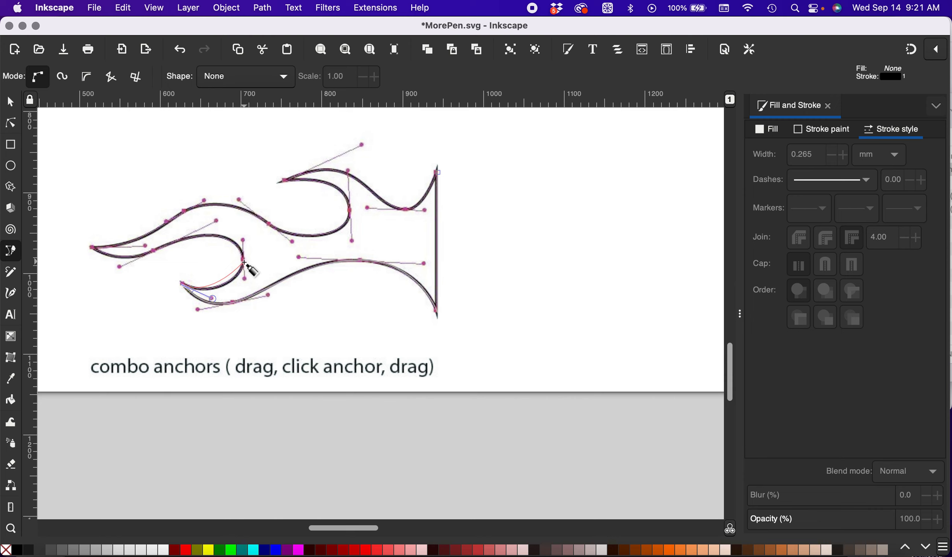
{"action": "left_click_drag", "start_coordinate": [244, 263], "coordinate": [244, 244]}
{"action": "left_click_drag", "start_coordinate": [154, 251], "coordinate": [95, 279]}
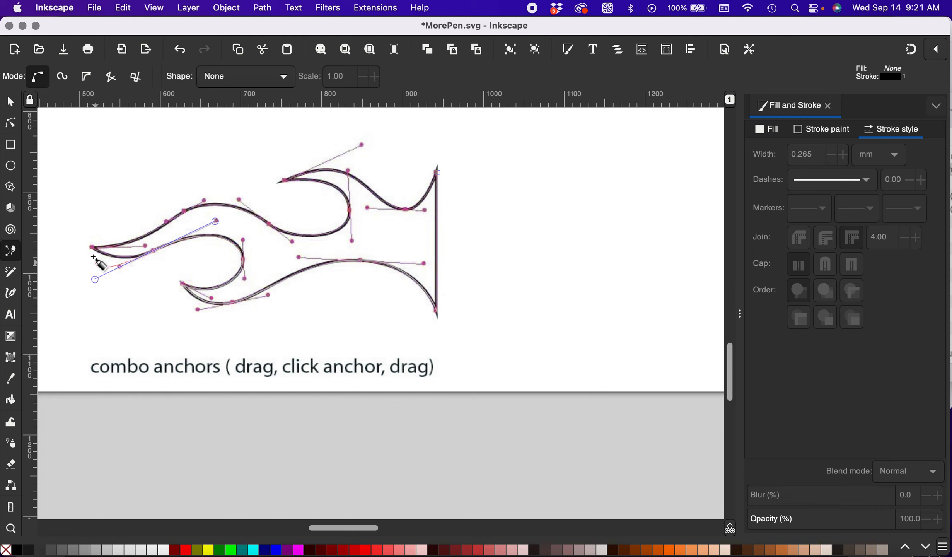
{"action": "left_click", "coordinate": [94, 247]}
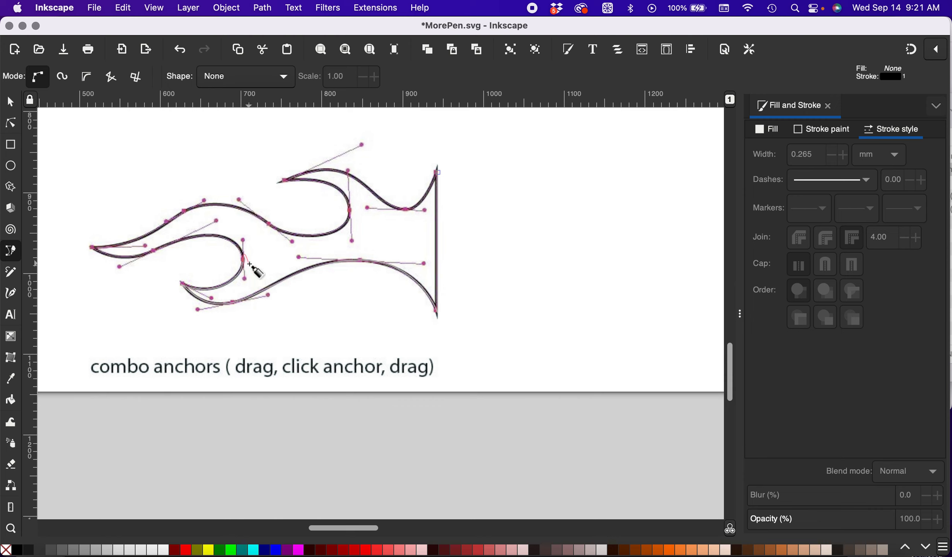
{"action": "key", "text": "BackSpace"}
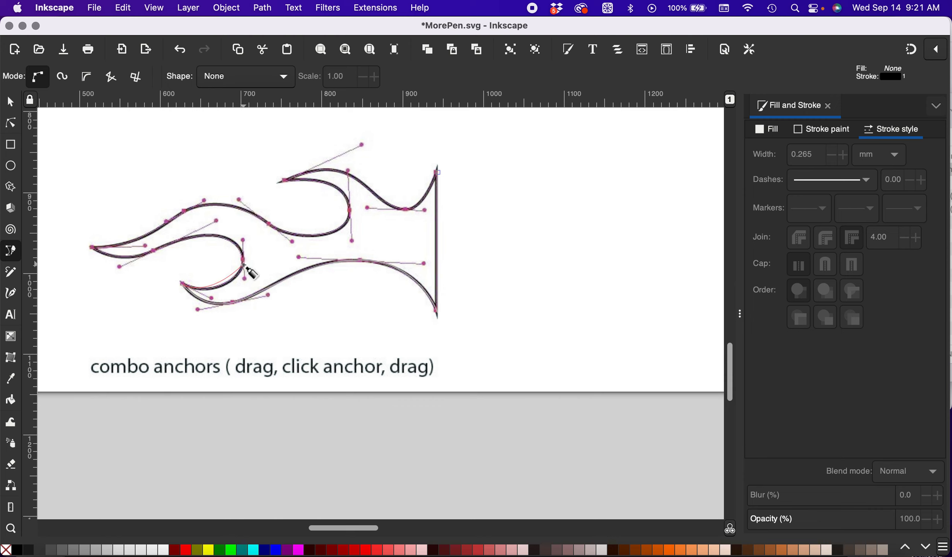
Step: Trace the flame's lower inner curve with two smooth anchors, ending in a cusp anchor at the leftmost tip with its handle pulled back inward
{"action": "left_click_drag", "start_coordinate": [244, 265], "coordinate": [245, 243]}
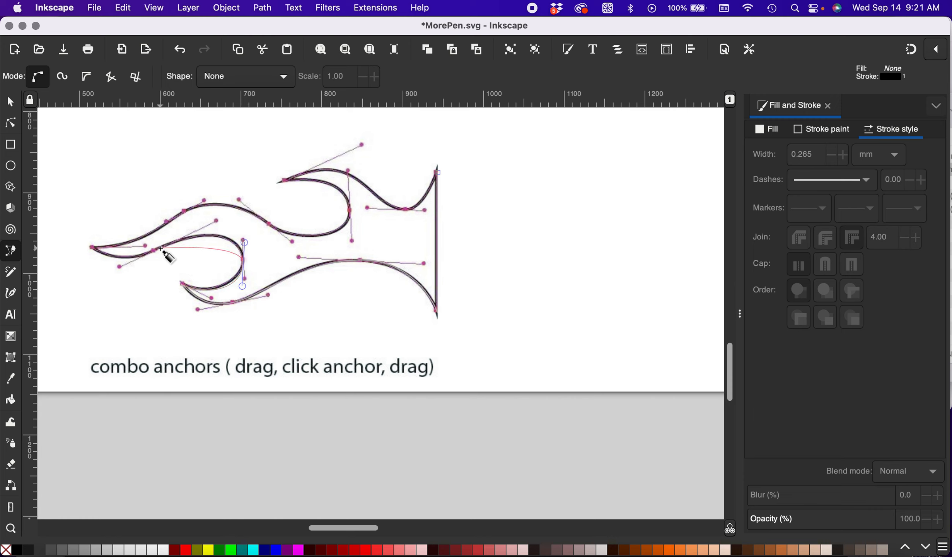
{"action": "left_click_drag", "start_coordinate": [162, 248], "coordinate": [110, 271]}
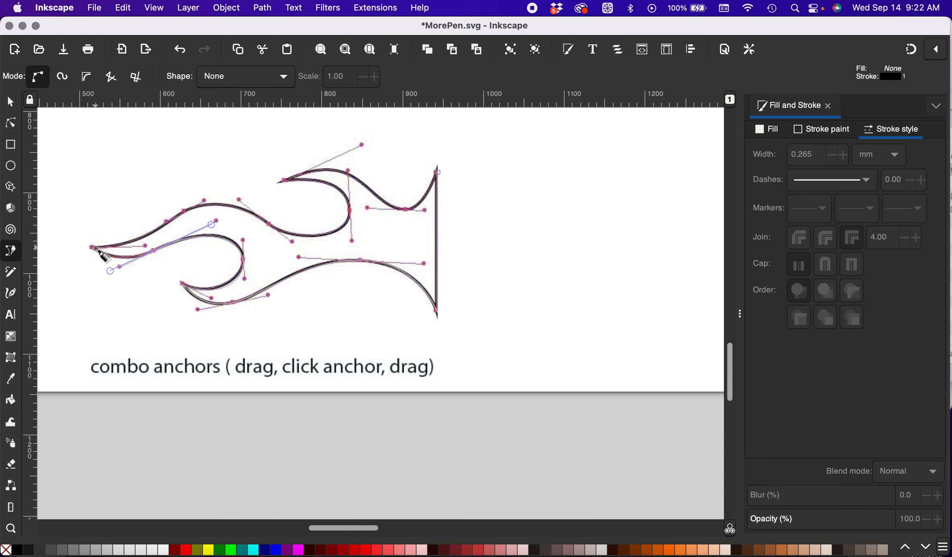
{"action": "left_click_drag", "start_coordinate": [96, 248], "coordinate": [146, 245]}
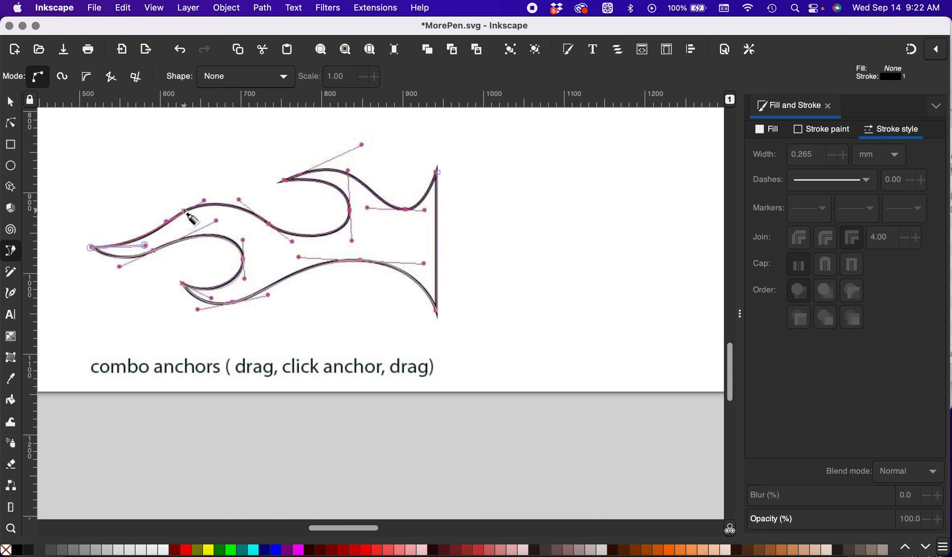
Step: Continue along the flame's upper edge with three smooth anchors up to a cusp anchor at the upper tip, its handle pulled up and rightward
{"action": "left_click_drag", "start_coordinate": [185, 212], "coordinate": [201, 202]}
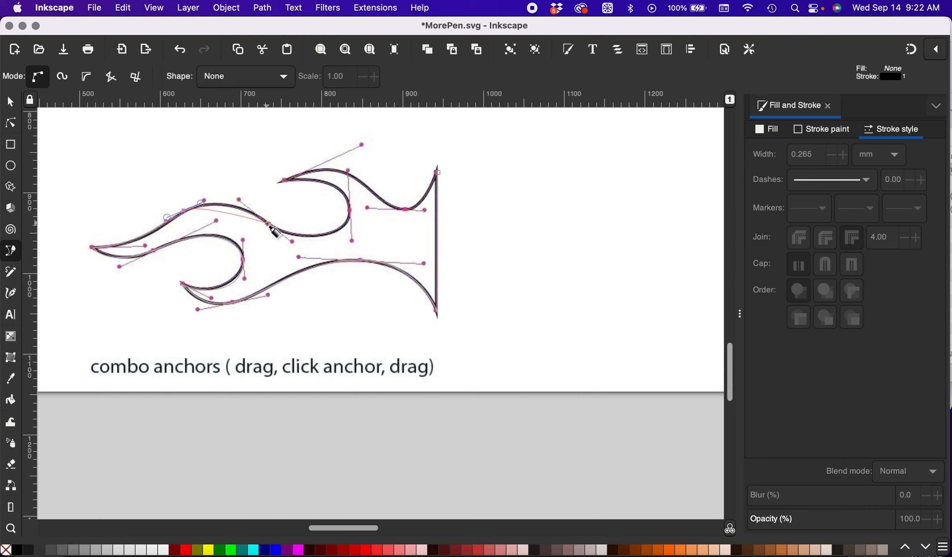
{"action": "left_click_drag", "start_coordinate": [270, 224], "coordinate": [293, 242]}
{"action": "left_click_drag", "start_coordinate": [349, 224], "coordinate": [348, 177]}
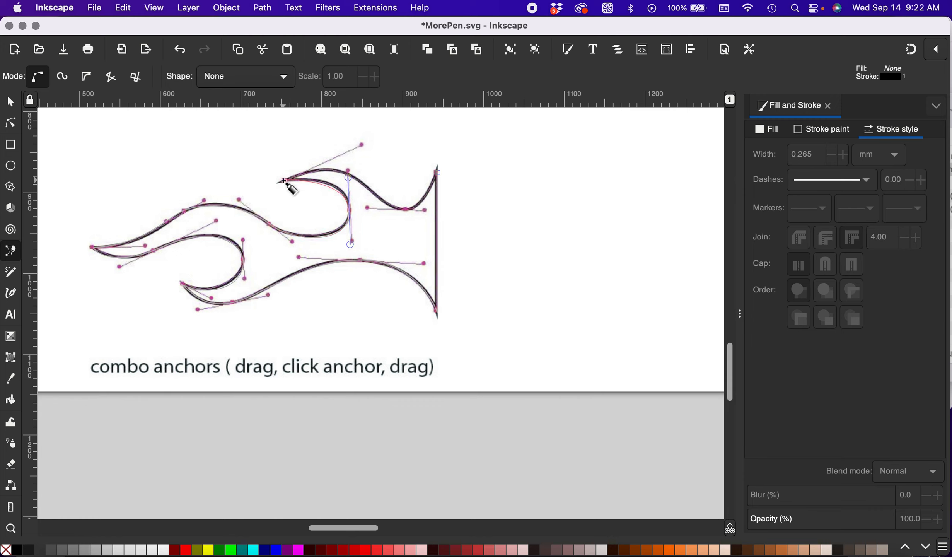
{"action": "left_click_drag", "start_coordinate": [283, 181], "coordinate": [363, 146]}
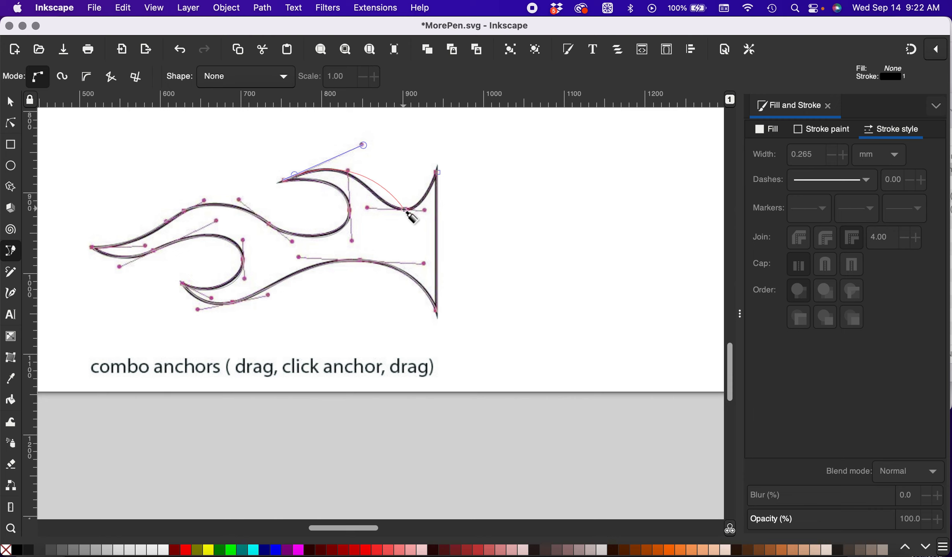
Step: Close the flame through a smooth anchor in the upper dip and the starting corner, and fill it with red
{"action": "left_click_drag", "start_coordinate": [404, 209], "coordinate": [432, 209]}
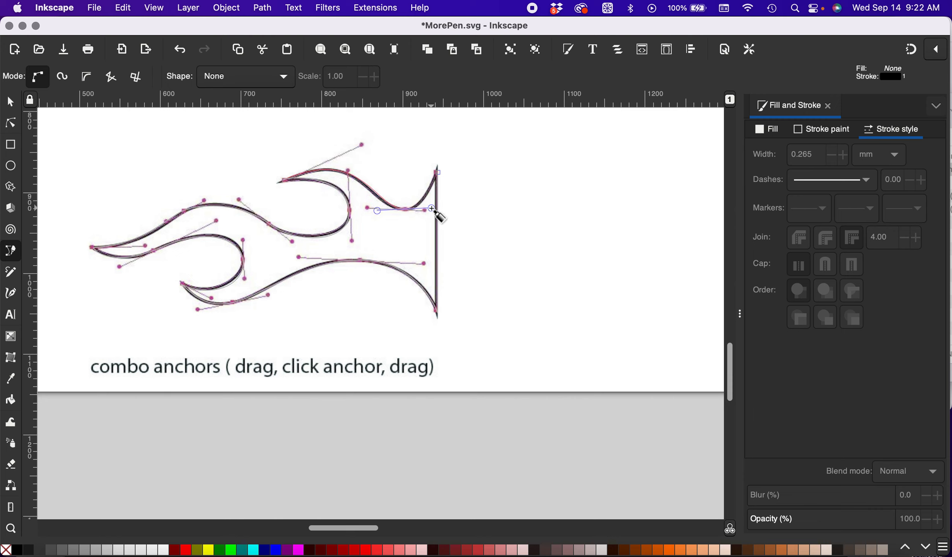
{"action": "left_click", "coordinate": [438, 172]}
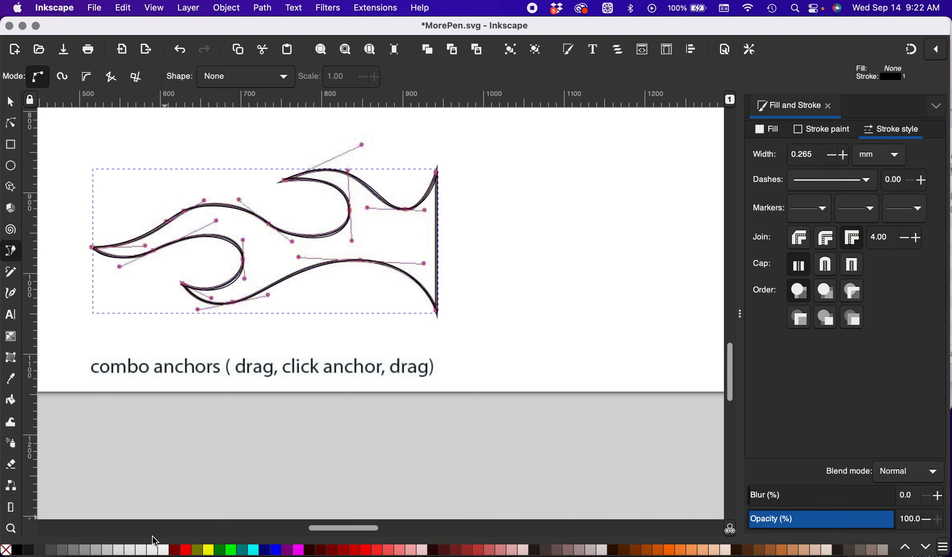
{"action": "left_click", "coordinate": [188, 550]}
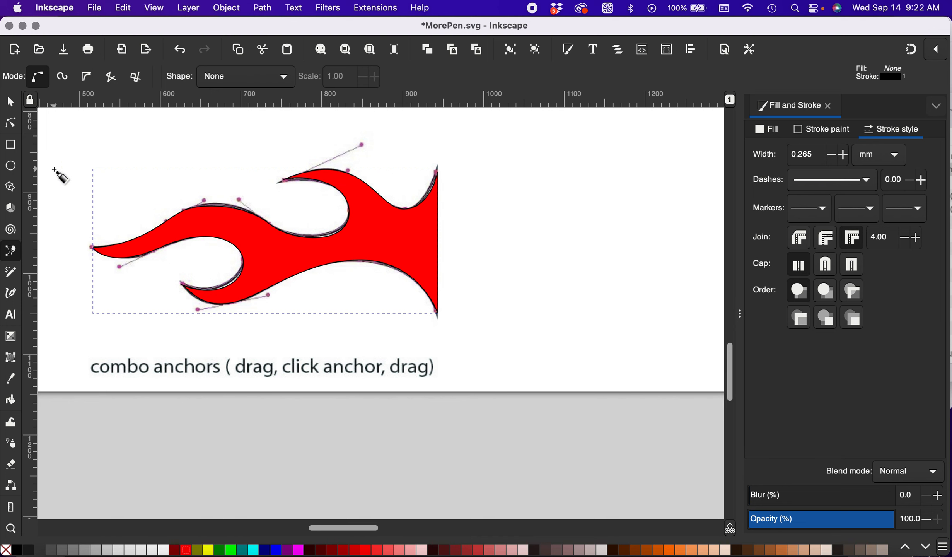
Step: Shift the node entering the flame's upper hollow slightly outward and adjust the lower handle of the hollow's rightmost node to match the template
{"action": "left_click", "coordinate": [11, 128]}
{"action": "scroll", "coordinate": [255, 230], "scroll_direction": "up", "scroll_amount": 2}
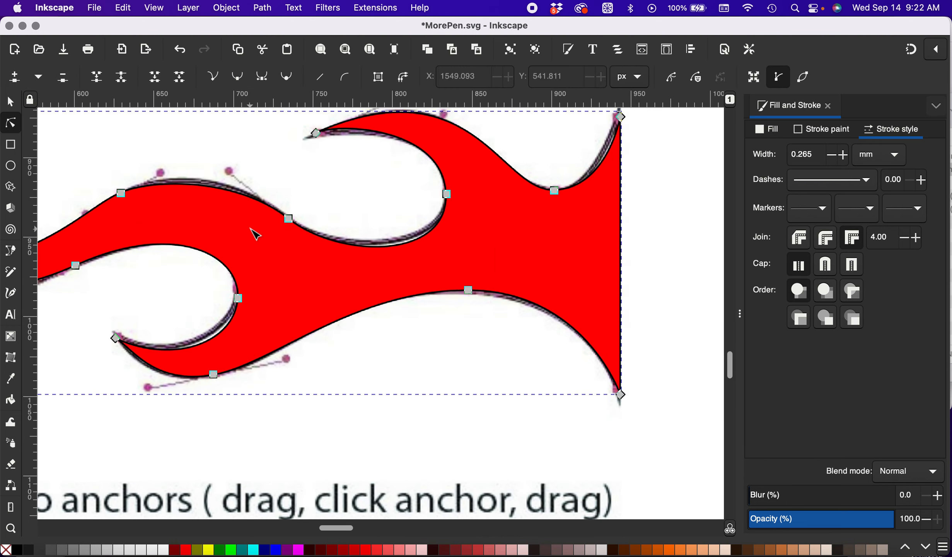
{"action": "left_click", "coordinate": [289, 219]}
{"action": "left_click_drag", "start_coordinate": [290, 220], "coordinate": [297, 224]}
{"action": "left_click_drag", "start_coordinate": [448, 261], "coordinate": [432, 256]}
Step: Show the handles of all flame nodes and raise the upper handle of the node left of the middle crest to the template's handle point
{"action": "left_click", "coordinate": [316, 133]}
{"action": "key", "text": "super+a"}
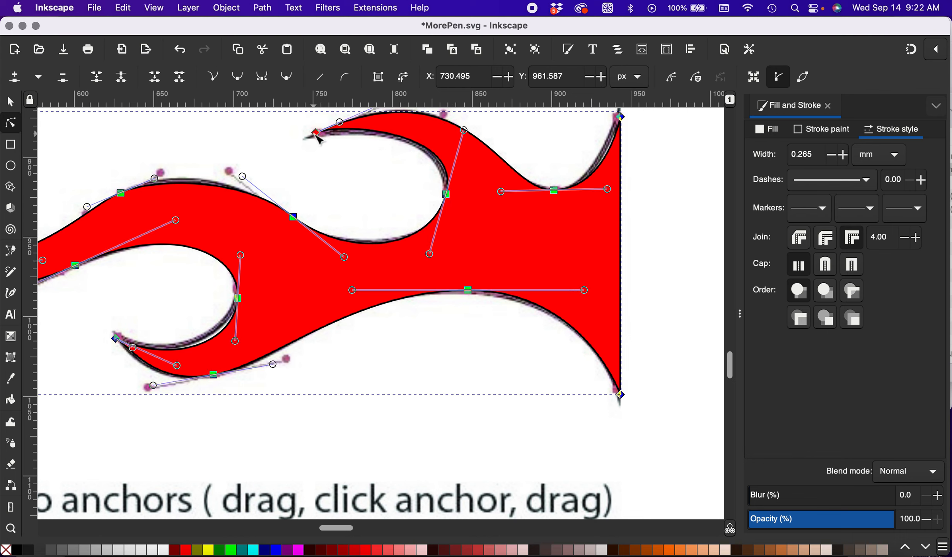
{"action": "left_click", "coordinate": [122, 194]}
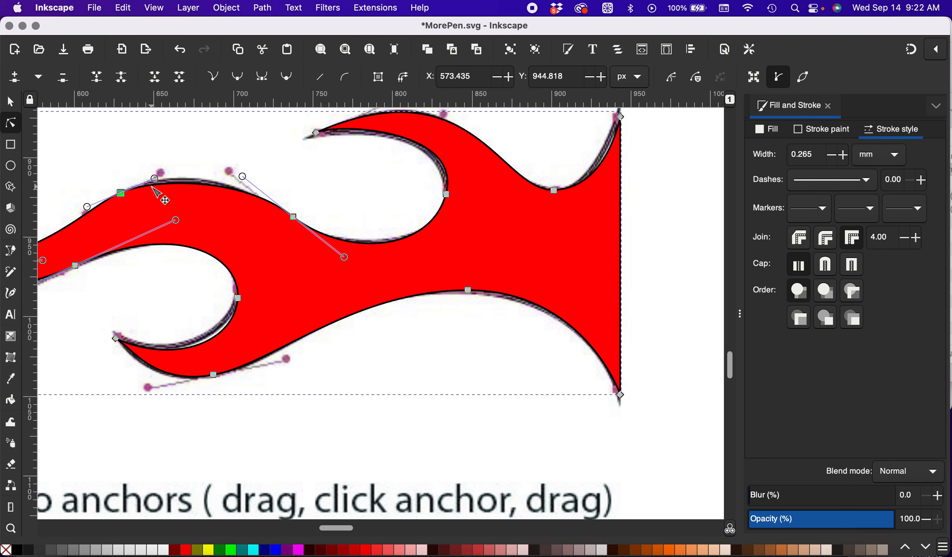
{"action": "mouse_move", "coordinate": [155, 178]}
{"action": "left_mouse_down"}
{"action": "mouse_move", "coordinate": [146, 179]}
{"action": "mouse_move", "coordinate": [159, 169]}
{"action": "left_mouse_up"}
Step: Move the upper corner node of the flame's straight right edge to about X 941.5, Y 871.6 px
{"action": "scroll", "coordinate": [562, 245], "scroll_direction": "up", "scroll_amount": 5}
{"action": "scroll", "coordinate": [562, 244], "scroll_direction": "right", "scroll_amount": 4}
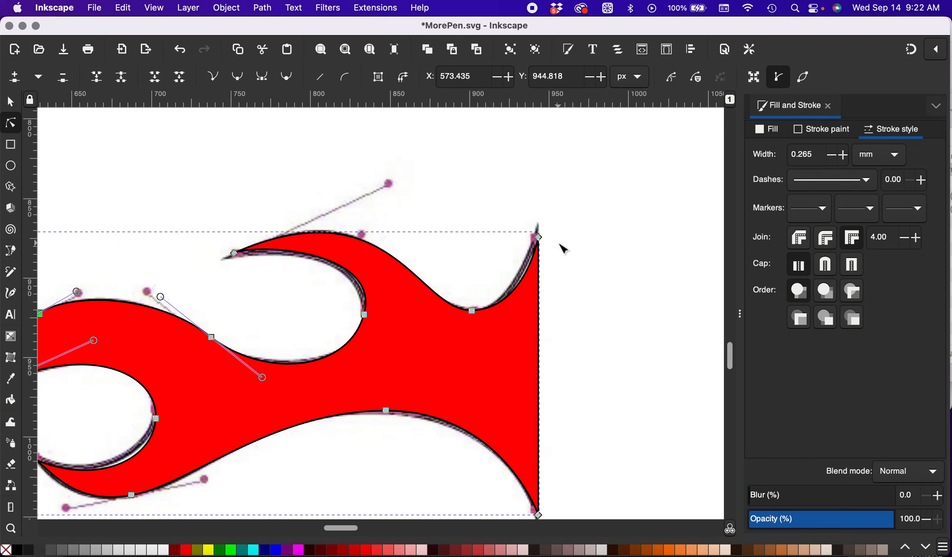
{"action": "left_click", "coordinate": [513, 242]}
{"action": "left_click_drag", "start_coordinate": [515, 243], "coordinate": [512, 239]}
Step: Adjust the handles of the lower hollow's rightmost node and the lower tip so the inner curve follows the template
{"action": "scroll", "coordinate": [330, 435], "scroll_direction": "up", "scroll_amount": 3}
{"action": "scroll", "coordinate": [330, 436], "scroll_direction": "left", "scroll_amount": 5}
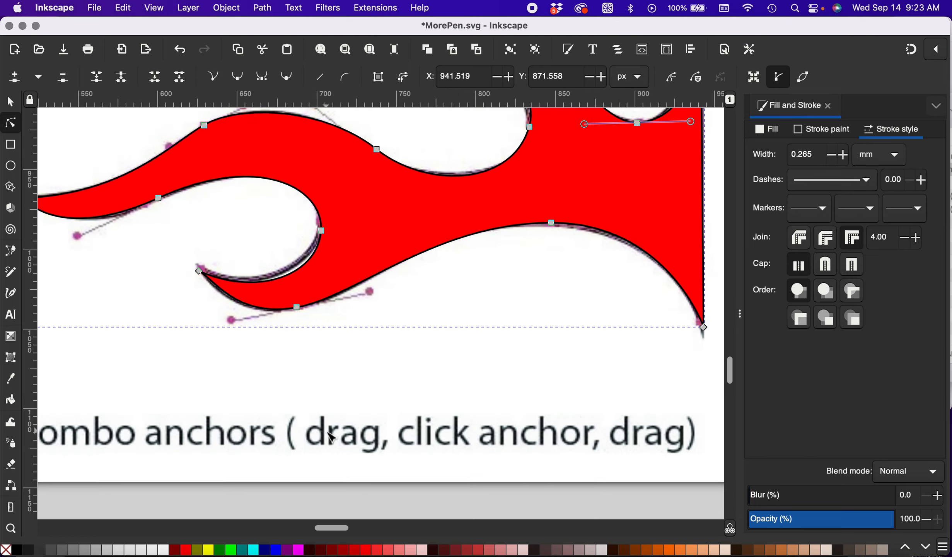
{"action": "scroll", "coordinate": [331, 436], "scroll_direction": "down", "scroll_amount": 1}
{"action": "scroll", "coordinate": [331, 437], "scroll_direction": "left", "scroll_amount": 3}
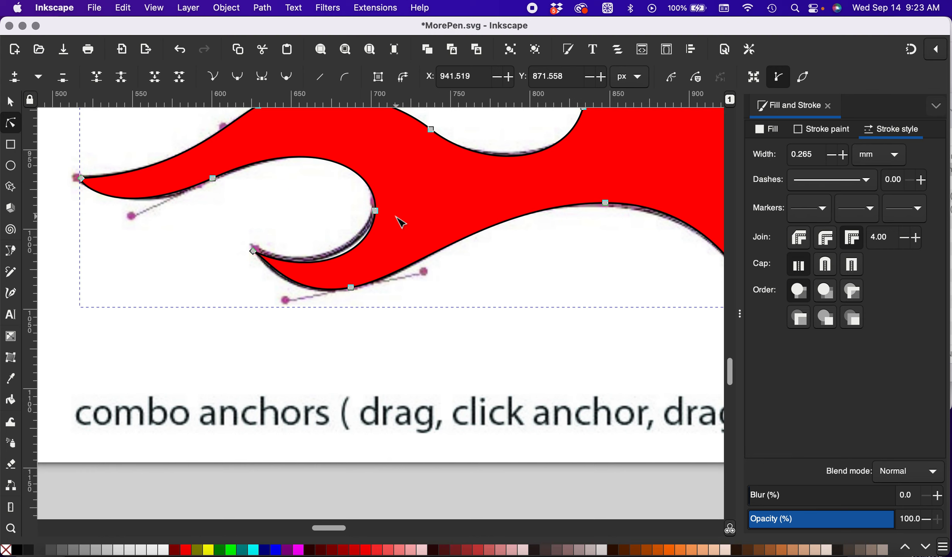
{"action": "left_click", "coordinate": [376, 212]}
{"action": "left_click_drag", "start_coordinate": [379, 169], "coordinate": [390, 172]}
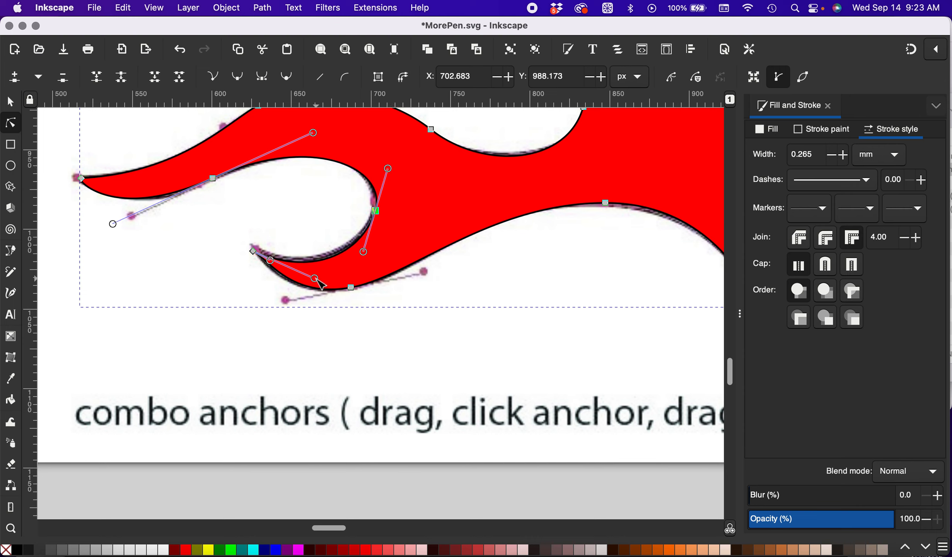
{"action": "left_click_drag", "start_coordinate": [317, 278], "coordinate": [316, 266]}
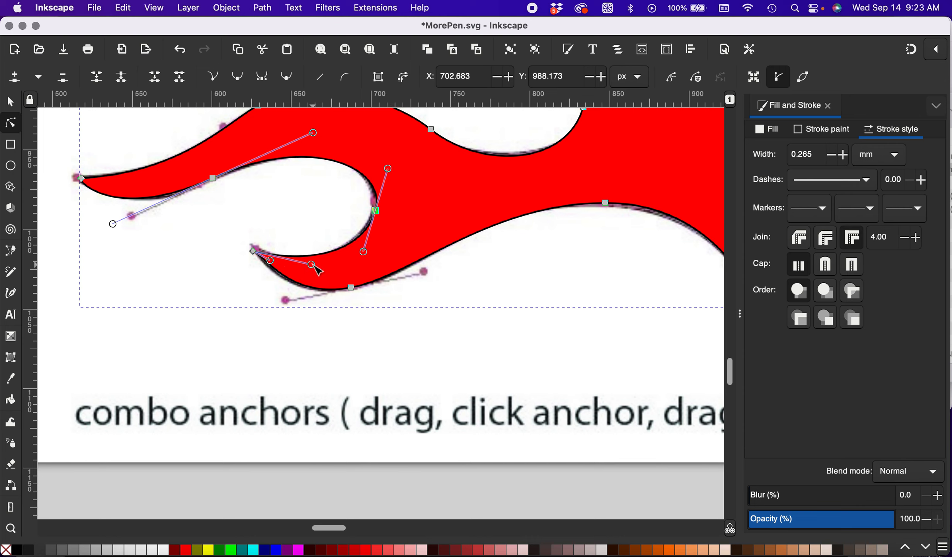
Step: Review the finished flame together with the other traced shapes across the whole page
{"action": "left_click", "coordinate": [11, 103]}
{"action": "scroll", "coordinate": [125, 265], "scroll_direction": "down", "scroll_amount": 4}
{"action": "scroll", "coordinate": [123, 265], "scroll_direction": "down", "scroll_amount": 3}
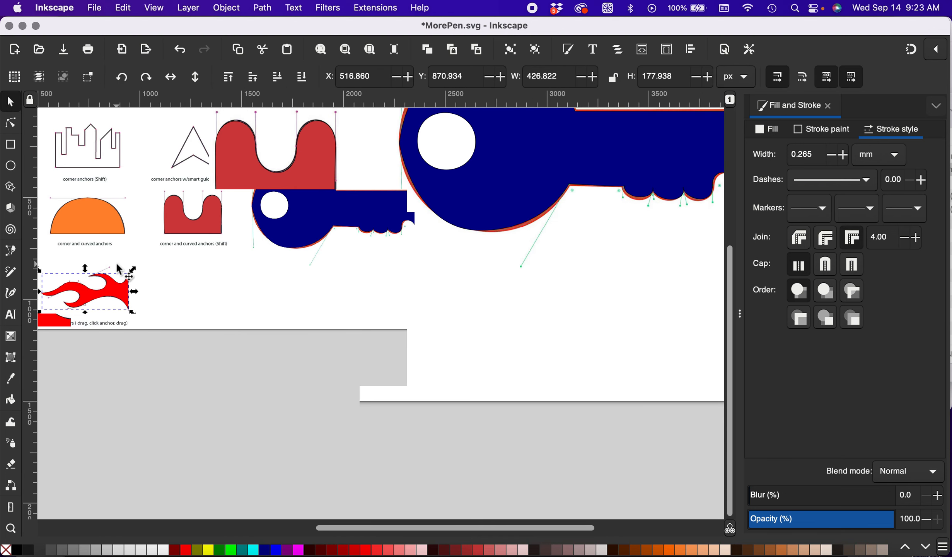
{"action": "scroll", "coordinate": [117, 266], "scroll_direction": "left", "scroll_amount": 2}
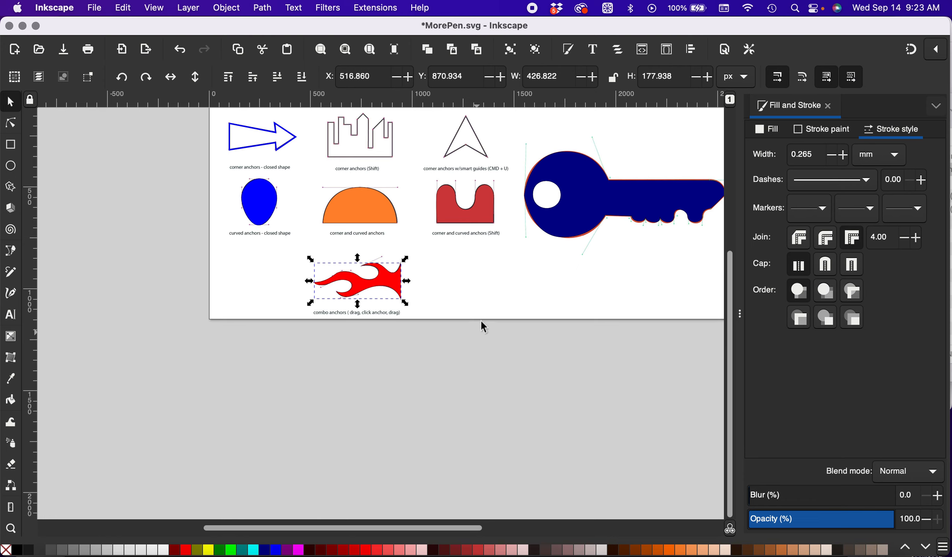
{"action": "scroll", "coordinate": [493, 311], "scroll_direction": "up", "scroll_amount": 5}
{"action": "scroll", "coordinate": [493, 311], "scroll_direction": "right", "scroll_amount": 6}
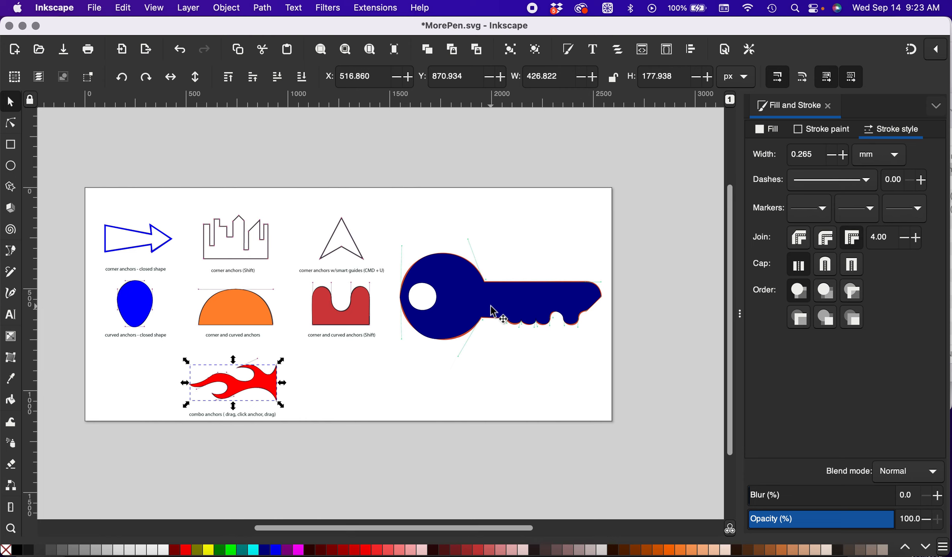